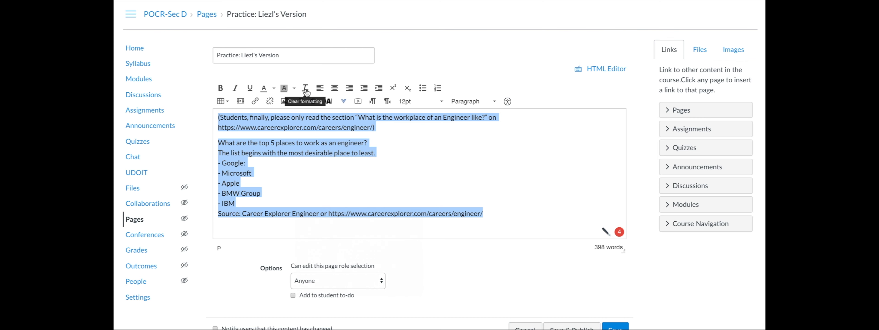
- Examine the engineer text in the page body to identify which lines should be headings and which form lists
left_click(272, 201)
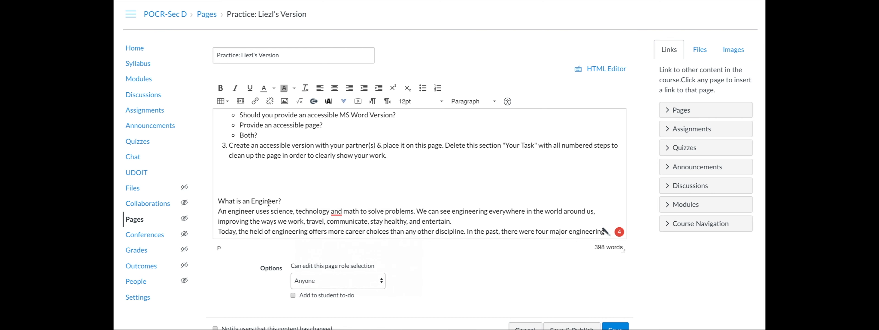
scroll(421, 173, "down", 3)
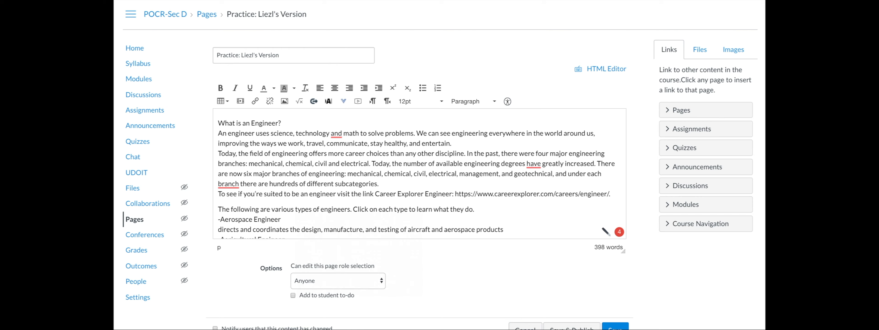
scroll(267, 183, "down", 3)
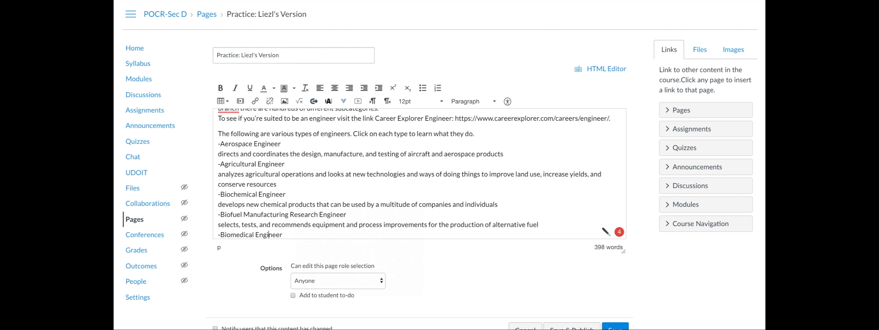
scroll(268, 234, "down", 2)
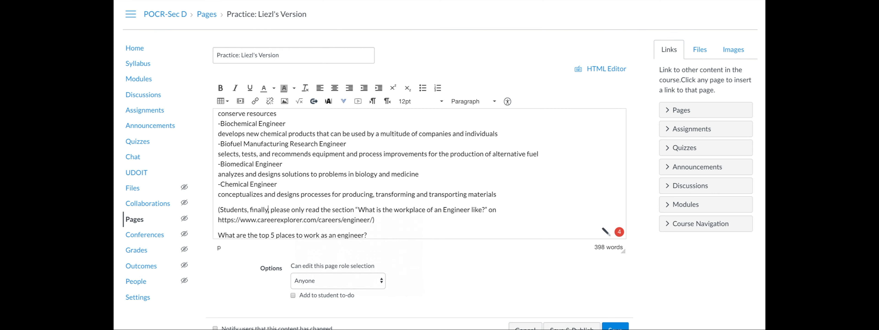
key("Down")
key("Down")
key("Down")
key("Down")
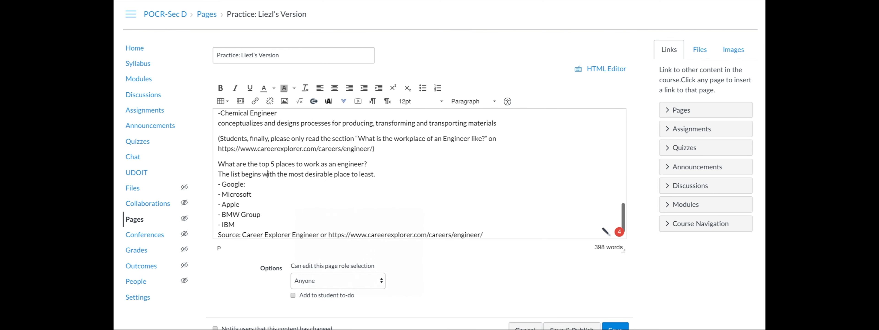
key("Down")
key("Down")
key("Down")
key("Down")
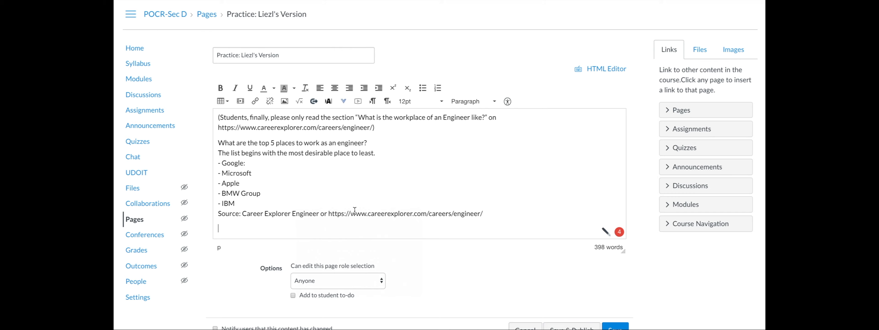
scroll(282, 177, "up", 10)
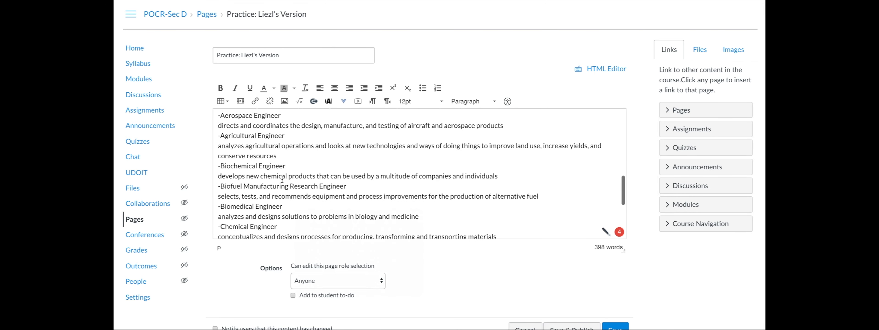
scroll(282, 178, "up", 3)
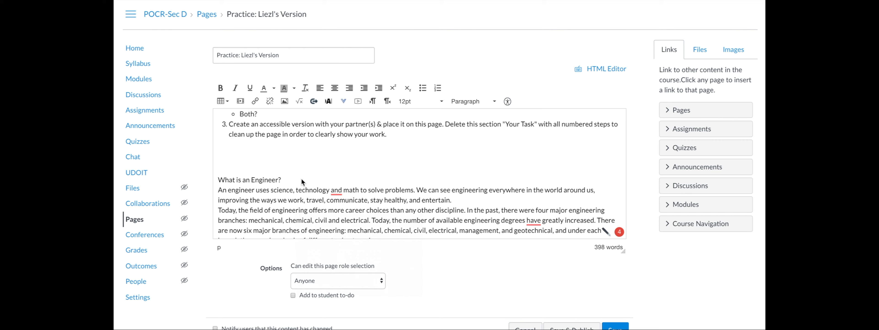
left_click(468, 102)
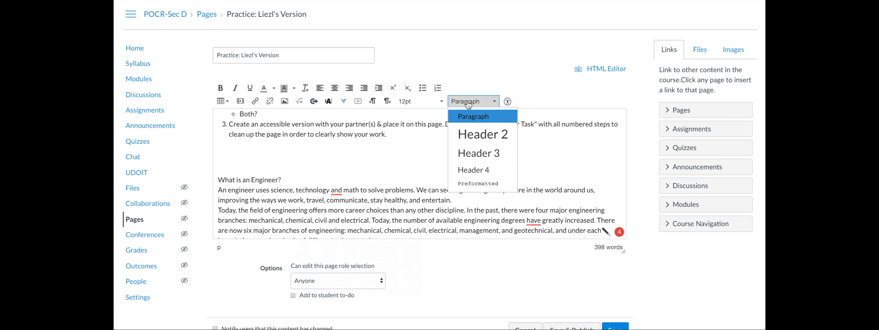
left_click(475, 141)
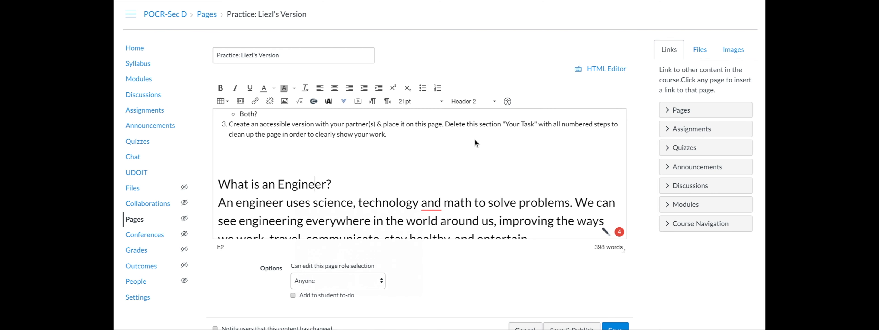
key("super+z")
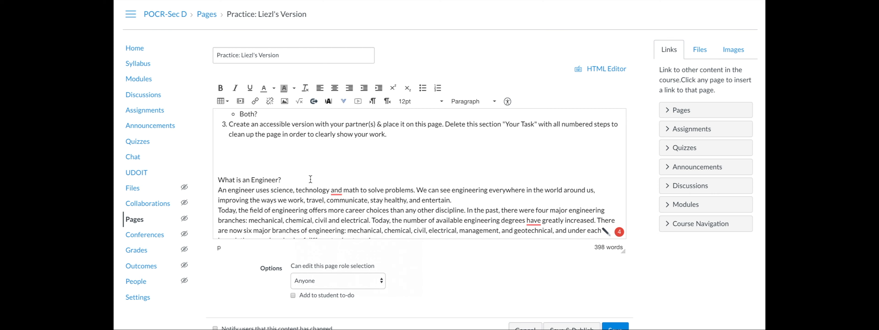
- Separate "What is an Engineer?" from the text below, format it as Header 2, and remove the extra blank line
key("Return")
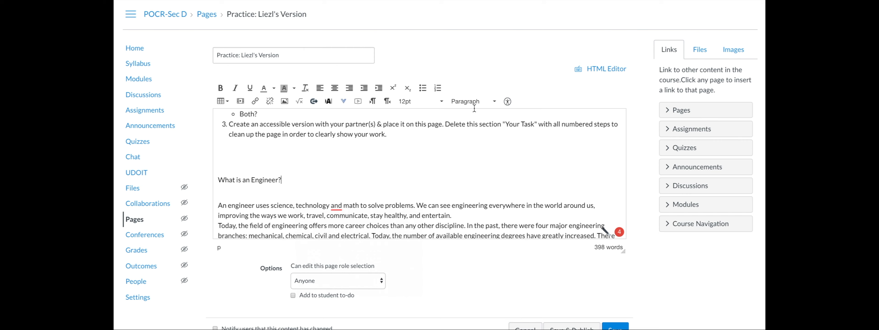
left_click(472, 101)
left_click(477, 135)
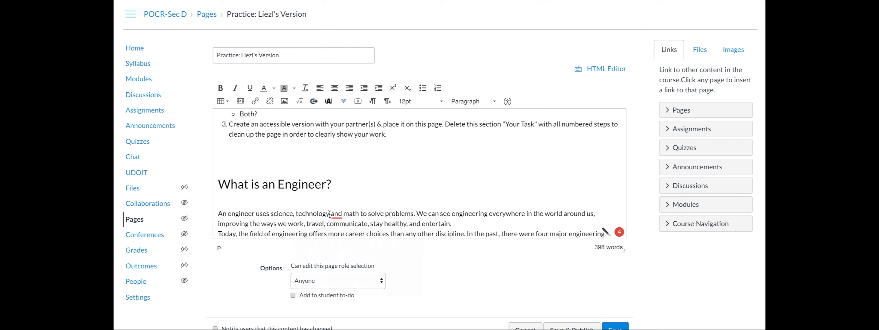
key("BackSpace")
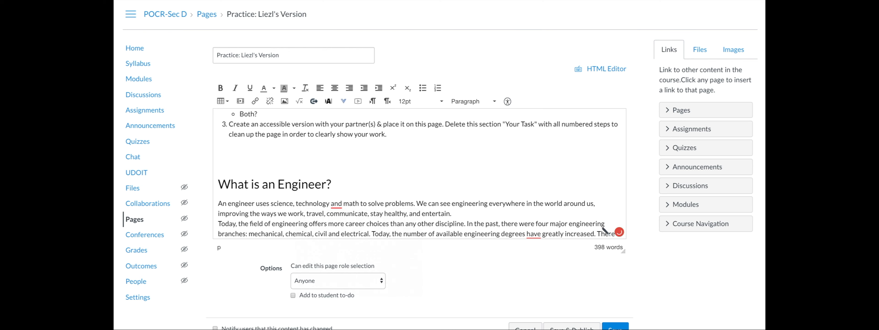
- Split "The following are various types of engineers." into its own paragraph, apart from "Click on each type to learn what they do."
scroll(421, 192, "down", 3)
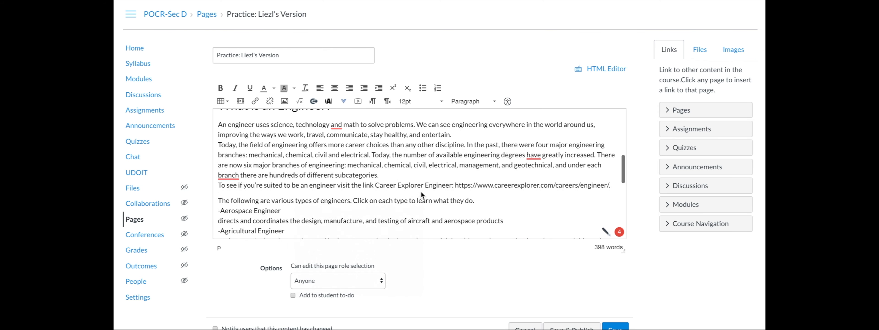
scroll(420, 191, "down", 1)
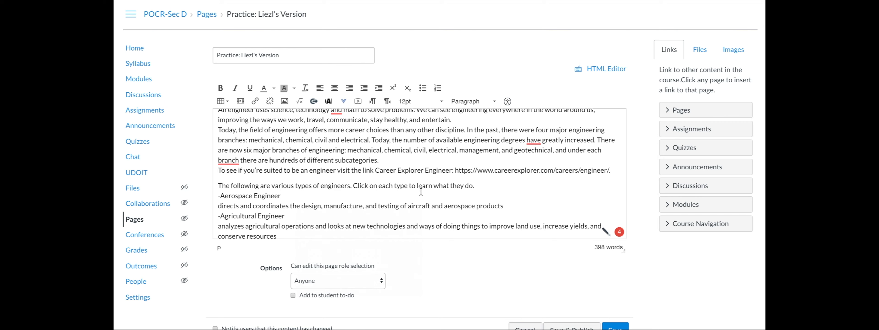
scroll(421, 191, "down", 1)
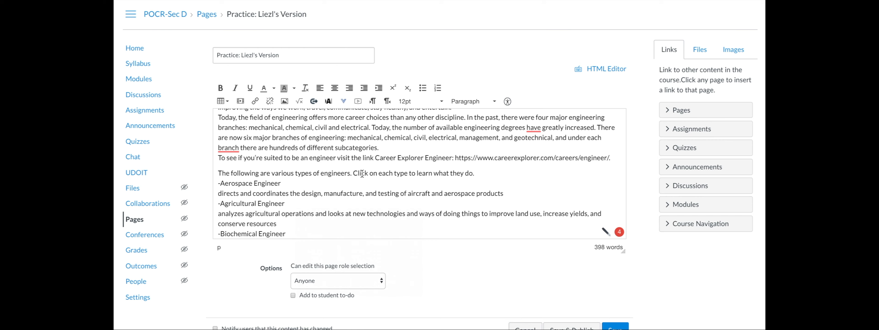
left_click(353, 174)
key("Return")
left_click(341, 173)
left_click(352, 173)
key("Return")
- Format "The following are various types of engineers." as Header 3 and delete the empty paragraph beneath it
left_click(468, 102)
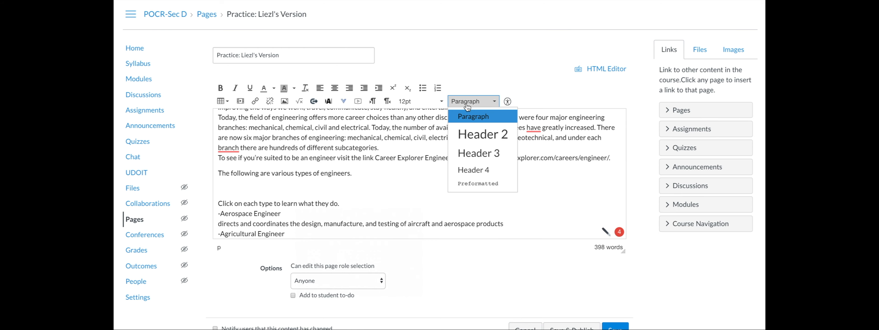
left_click(476, 151)
left_click(337, 187)
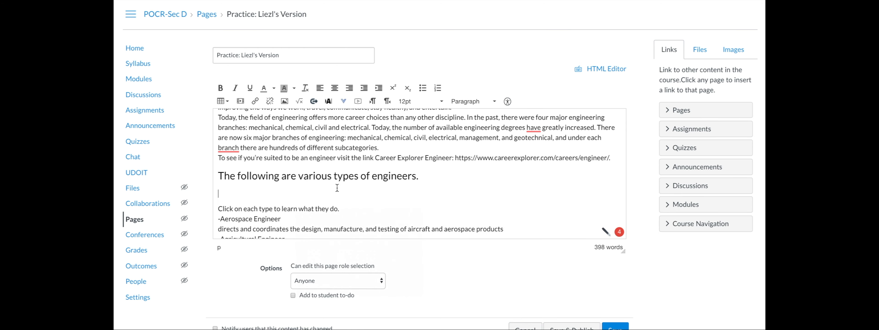
key("Delete")
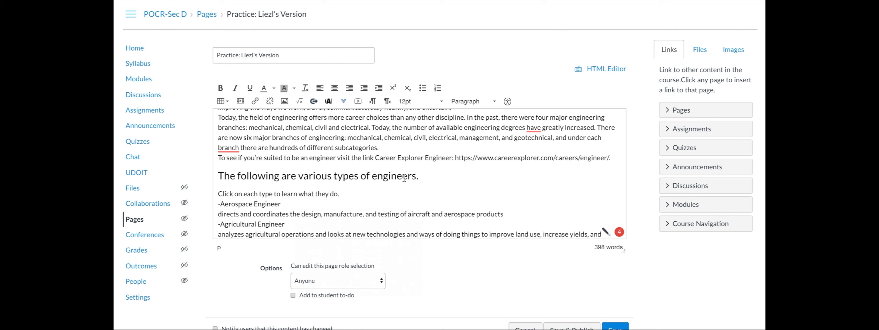
left_click(341, 204)
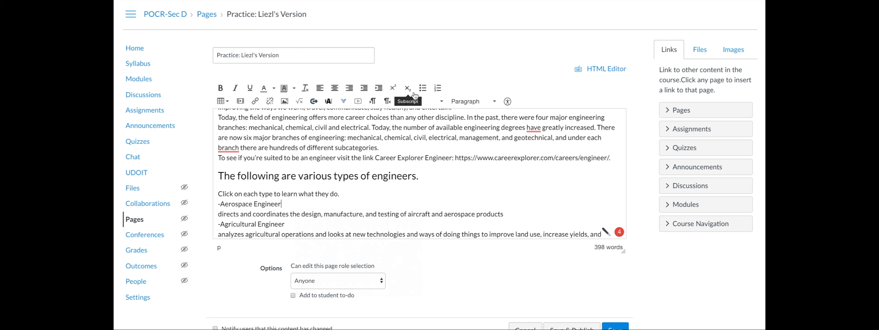
scroll(279, 160, "down", 1)
scroll(279, 161, "down", 3)
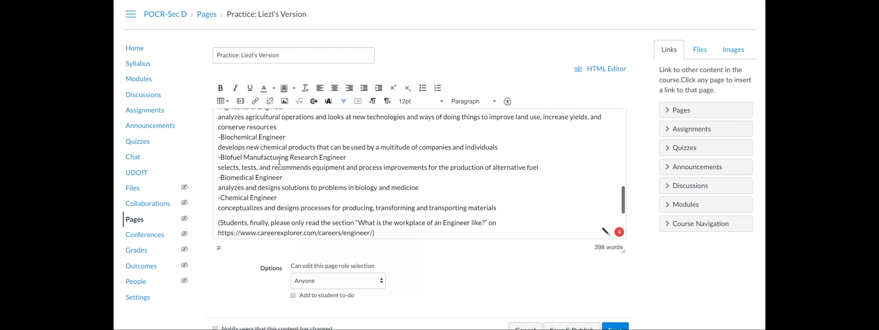
scroll(279, 160, "up", 1)
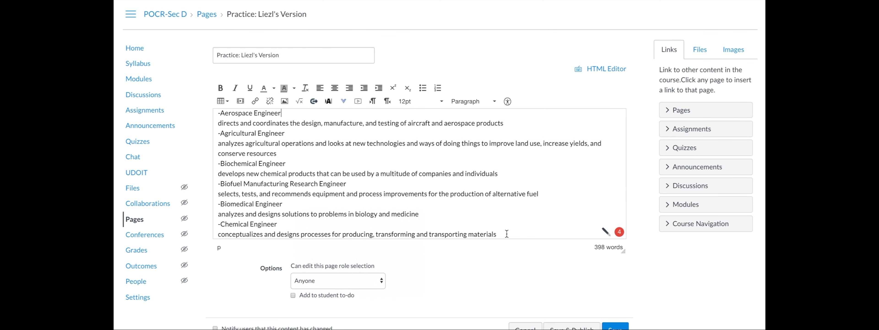
left_click_drag(507, 234, 337, 120)
left_click(454, 172)
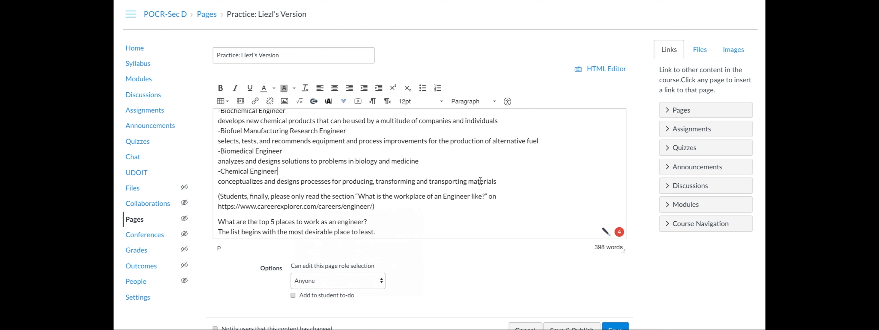
left_click_drag(501, 183, 215, 150)
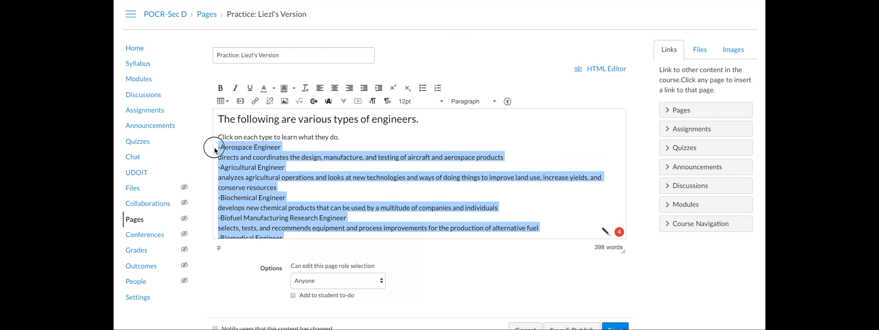
left_click(423, 88)
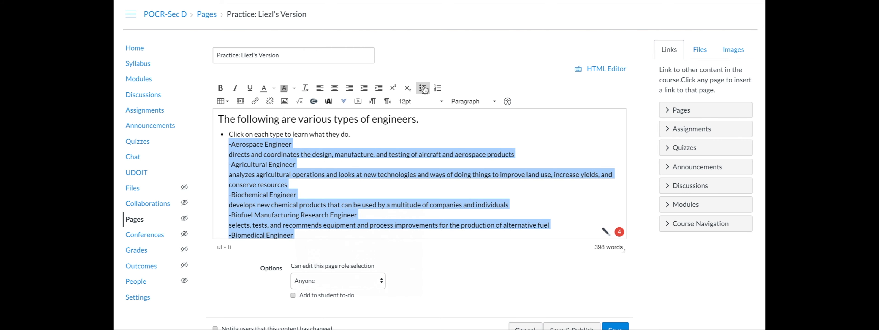
left_click(423, 89)
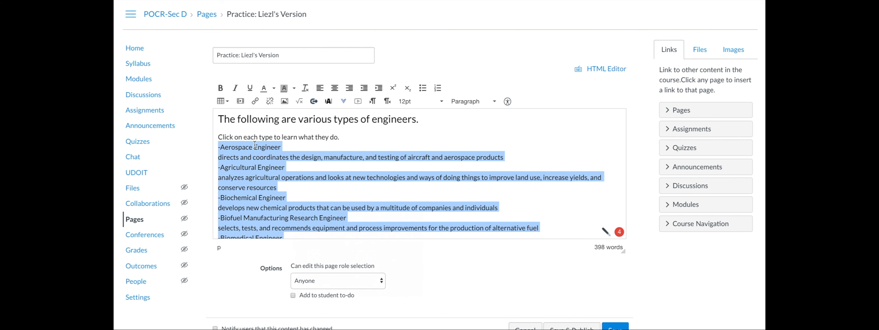
- Separate the engineer types from the "Click on each type" line as a bulleted list, removing the blank line and dash before Aerospace Engineer
left_click(333, 140)
key("Return")
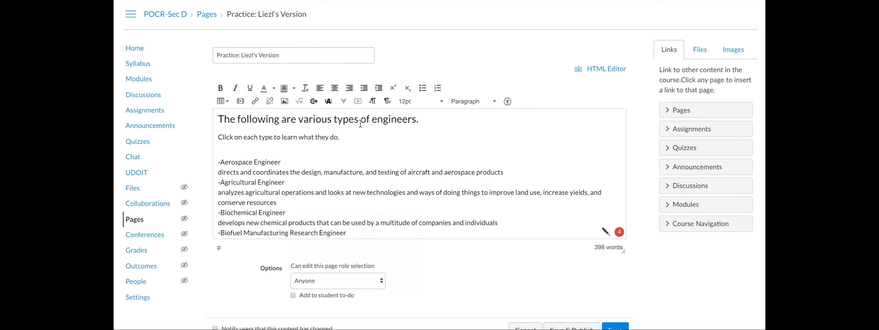
left_click(423, 88)
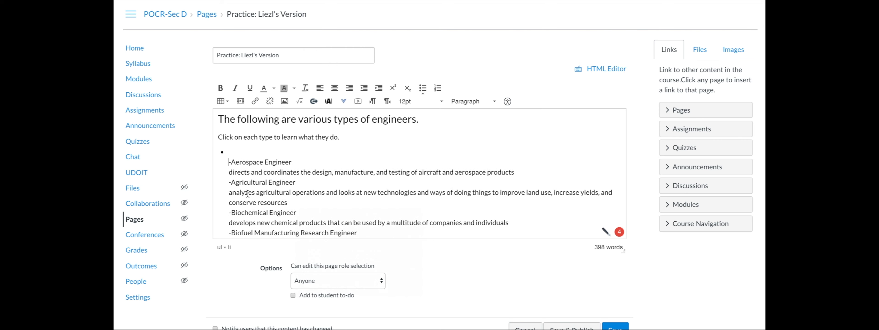
key("BackSpace")
key("Delete")
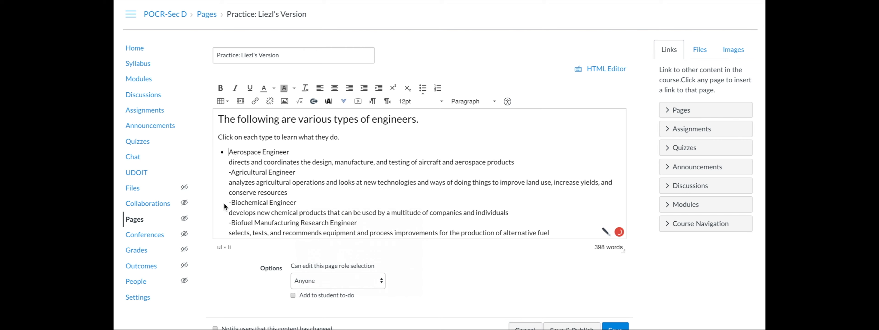
- Join the Aerospace Engineer description to its bullet, and make Agricultural Engineer a separate dash-free bullet with its description on the same line
left_click(297, 151)
key("Delete")
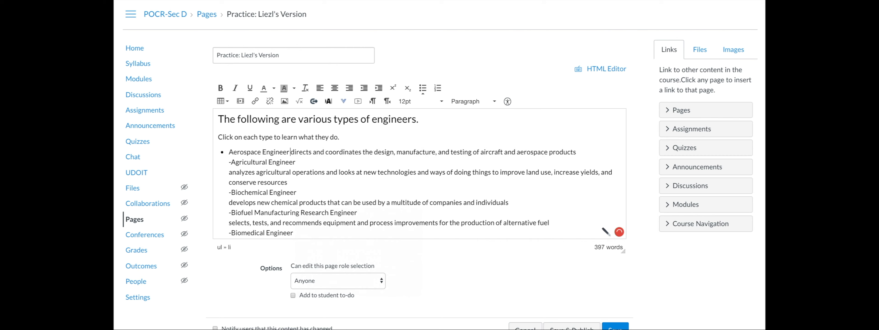
left_click(231, 162)
key("BackSpace")
key("BackSpace")
key("Return")
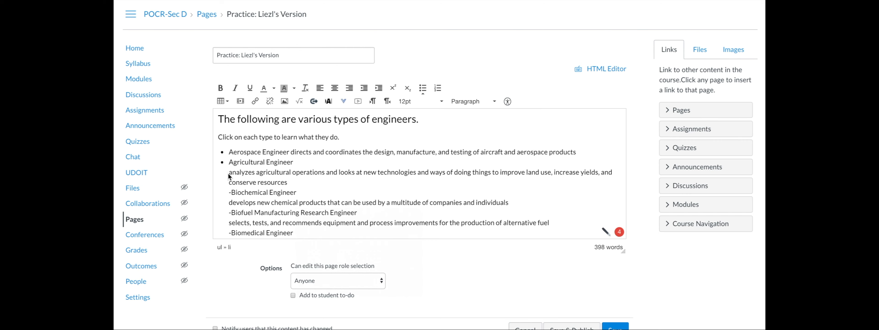
key("BackSpace")
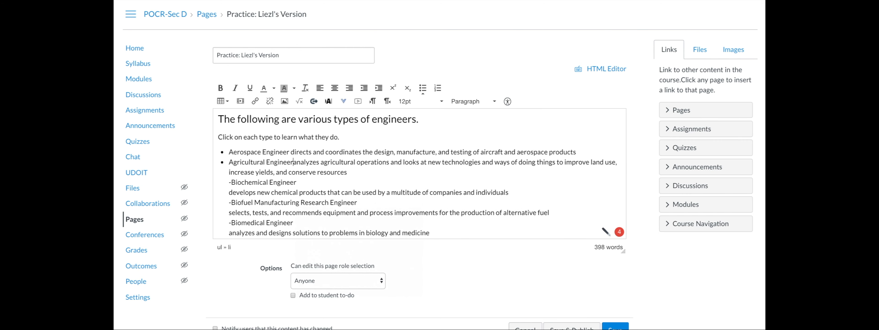
- Remove the dash before Biochemical Engineer and make it a separate bullet in the list
left_click(233, 181)
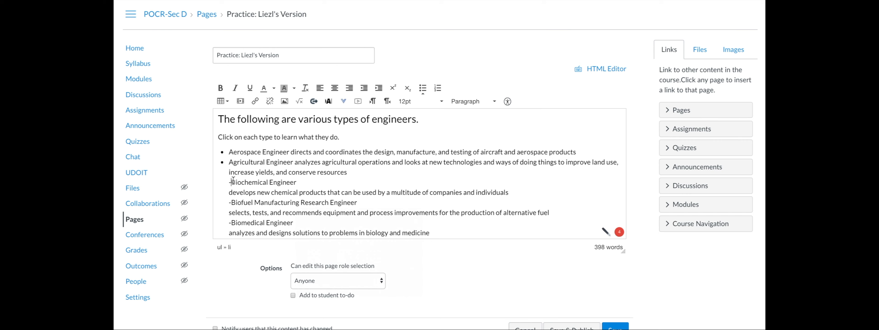
key("BackSpace")
key("BackSpace")
key("Return")
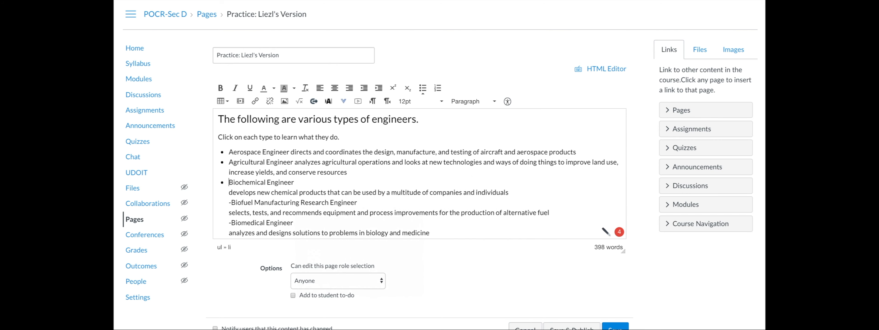
- Join the Biochemical Engineer description to its bullet, and make Biofuel Manufacturing Research Engineer a separate dash-free bullet with its description on the same line
left_click(229, 192)
key("BackSpace")
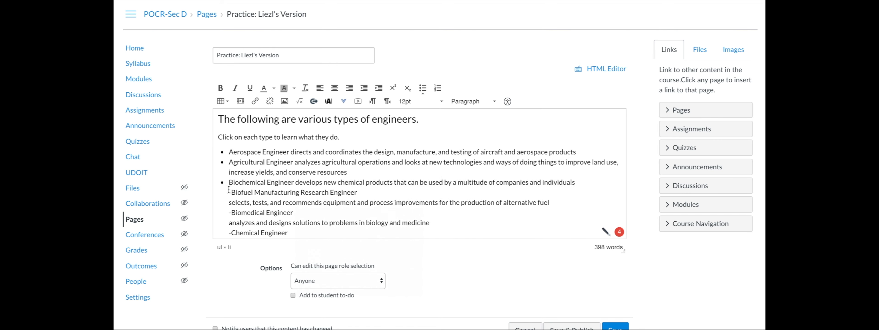
left_click(232, 192)
key("BackSpace")
key("BackSpace")
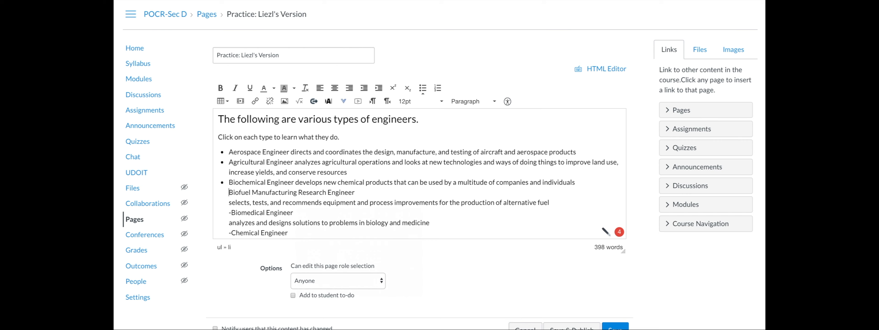
key("Return")
left_click(229, 202)
key("BackSpace")
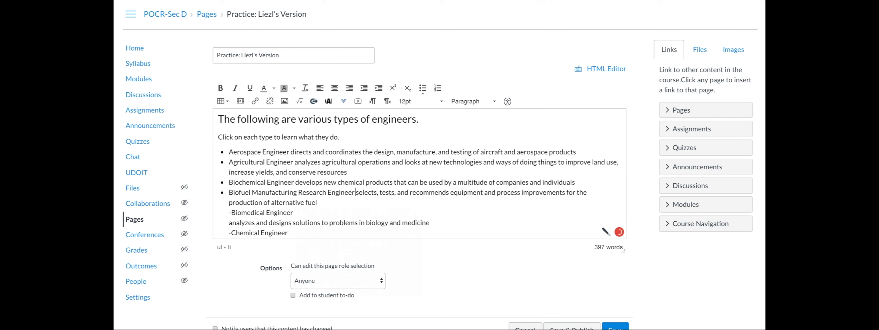
- Make Biomedical Engineer a separate bullet without the dash and join its description to the same line
left_click(231, 212)
key("BackSpace")
key("BackSpace")
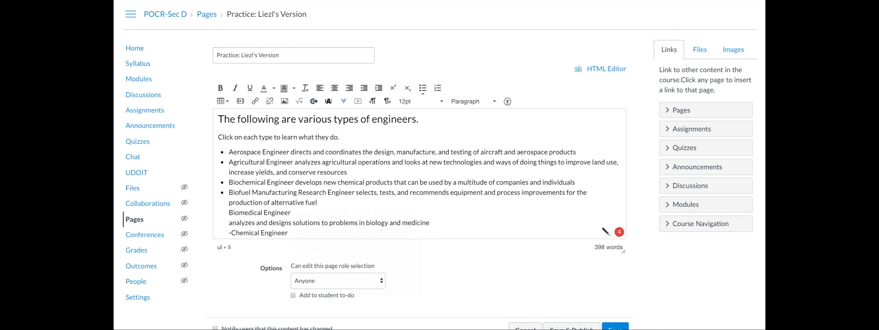
key("Return")
left_click(230, 223)
key("BackSpace")
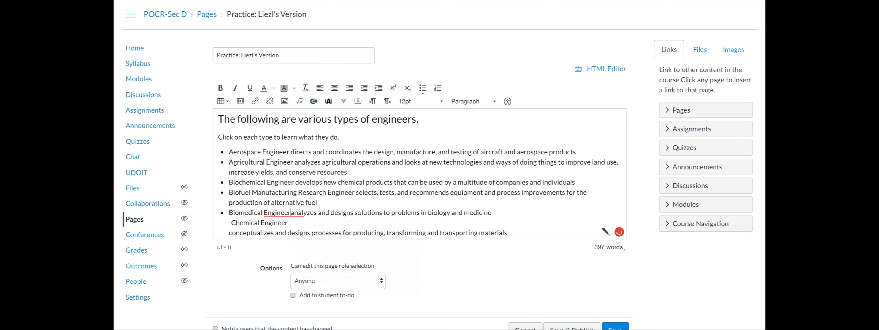
- Make Chemical Engineer a separate bullet without the dash and join its description to the same line
left_click(233, 222)
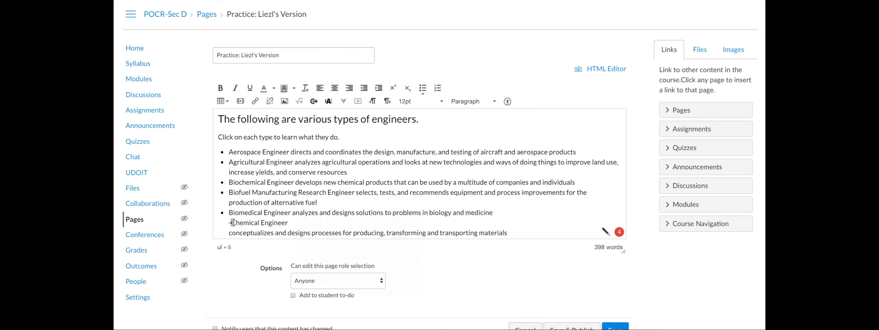
key("BackSpace")
key("BackSpace")
key("Return")
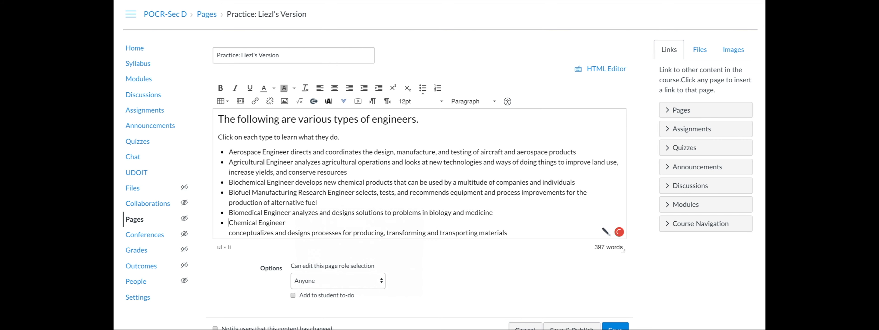
scroll(292, 204, "down", 1)
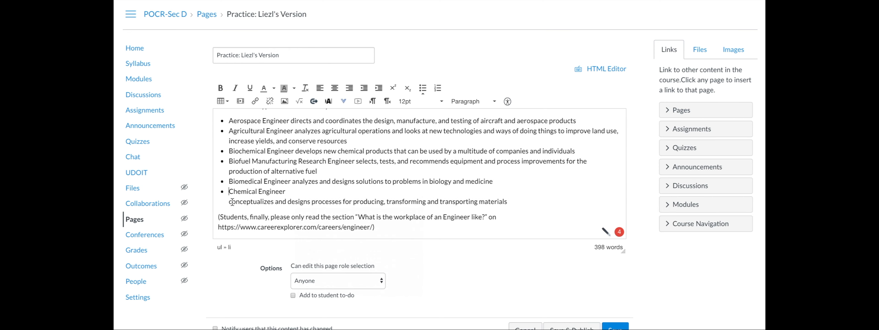
key("BackSpace")
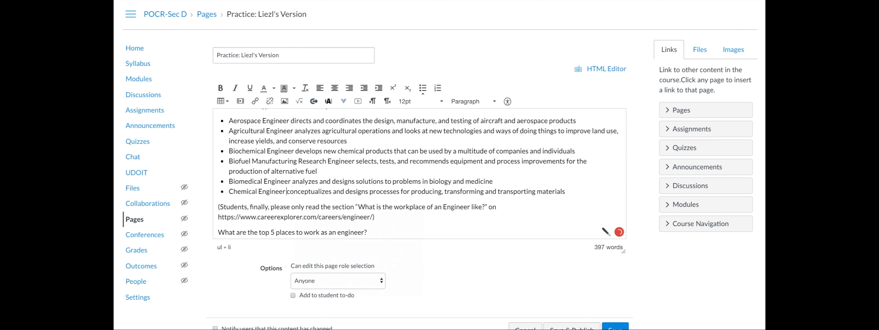
scroll(341, 213, "up", 2)
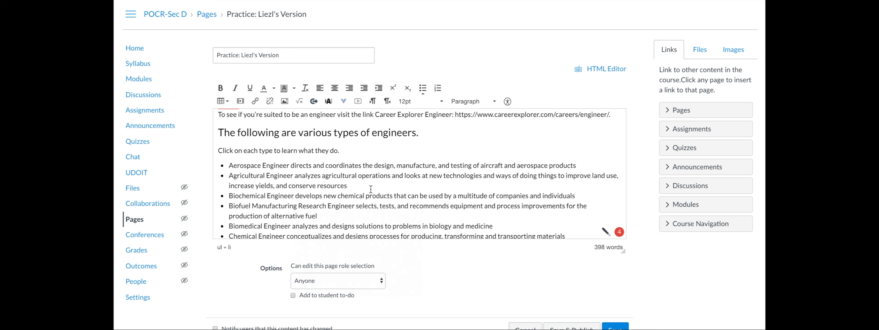
scroll(371, 188, "down", 1)
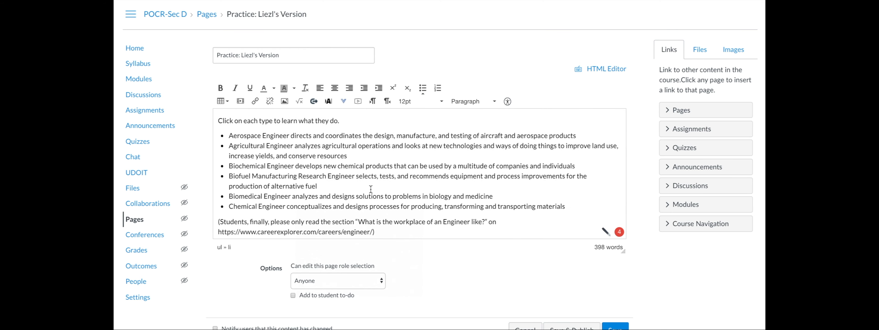
scroll(370, 188, "down", 2)
scroll(371, 189, "up", 5)
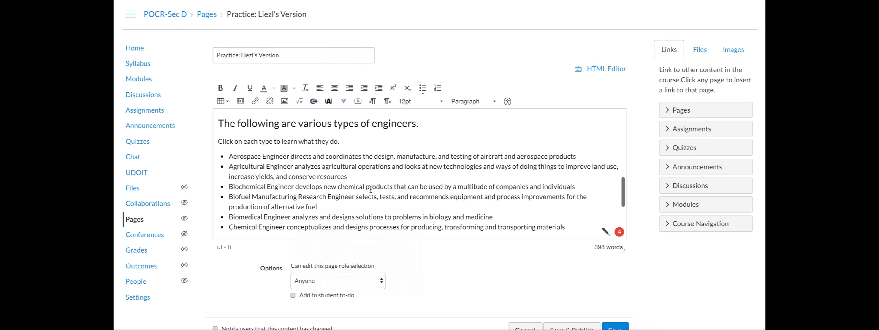
scroll(371, 188, "down", 5)
left_click(263, 169)
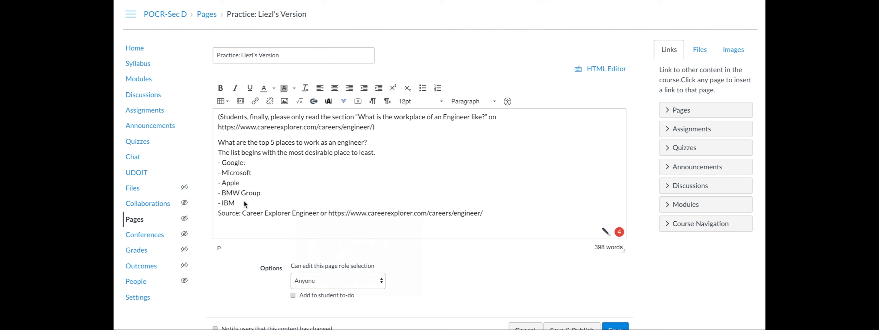
left_click_drag(240, 200, 213, 161)
left_click(437, 88)
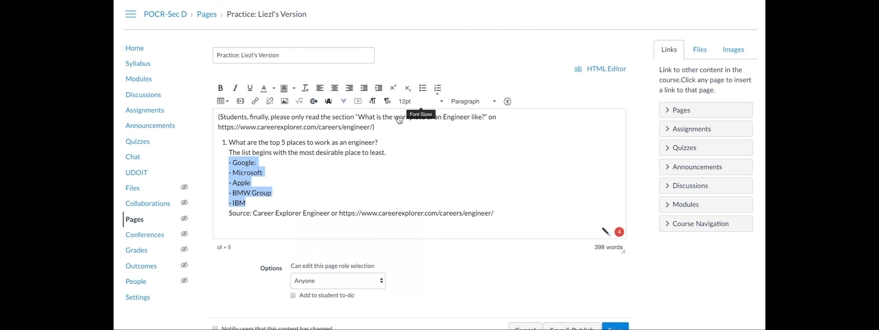
key("ctrl+z")
- Separate the top 5 places from the introductory line as a numbered list, with Google as the dash-free first item
left_click(386, 152)
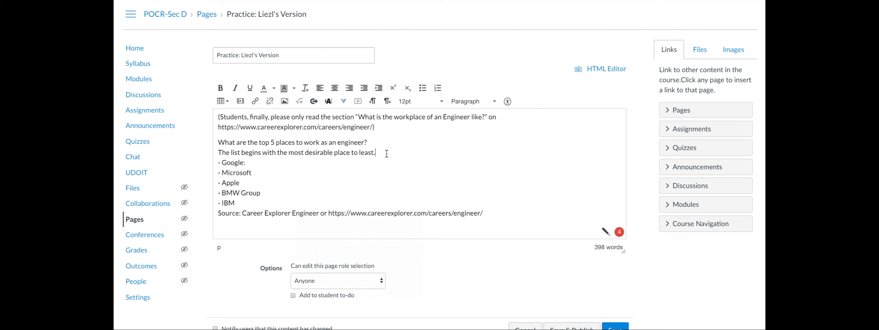
key("Return")
left_click(437, 87)
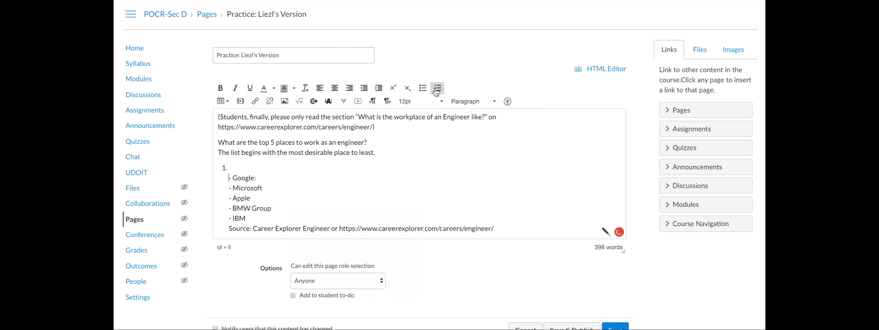
key("BackSpace")
key("BackSpace")
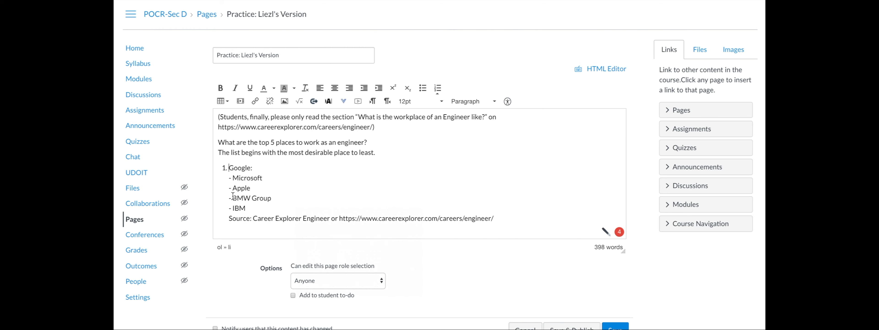
- Make Microsoft the second numbered item without its dash, and remove the colon after Google
left_click(232, 178)
key("BackSpace")
key("Return")
left_click(266, 166)
key("BackSpace")
- Remove the dash before Apple and make it the third item of the numbered list
left_click(235, 187)
key("BackSpace")
key("BackSpace")
key("BackSpace")
key("Return")
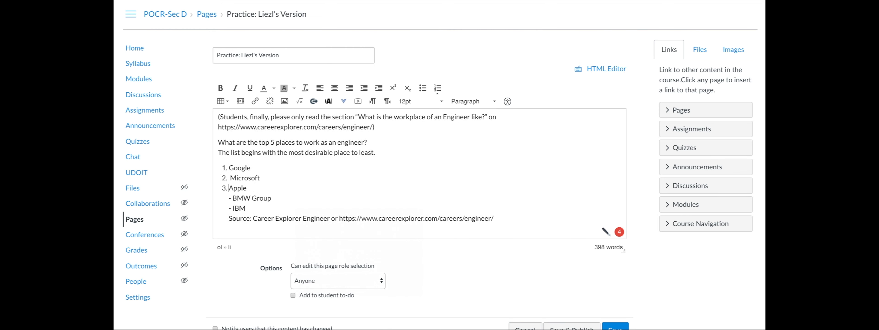
- Remove the dashes before BMW Group and IBM and make them the fourth and fifth numbered items
left_click(236, 197)
key("BackSpace")
key("BackSpace")
key("BackSpace")
key("Return")
left_click(233, 208)
key("BackSpace")
key("BackSpace")
key("BackSpace")
key("Return")
- Move the Source line out of the numbered list into its own paragraph directly below, removing the extra empty lines
key("End")
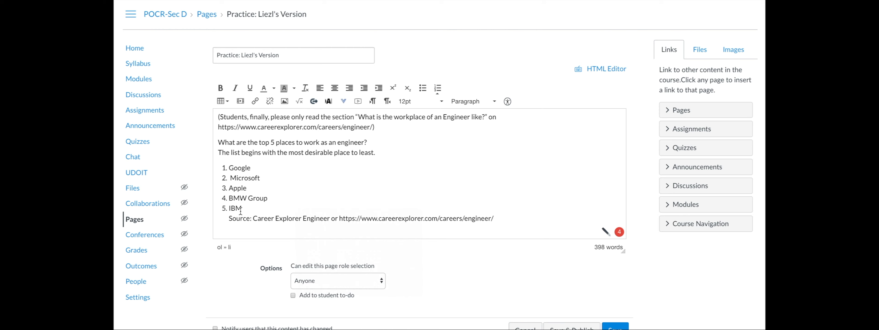
key("Return")
key("Return")
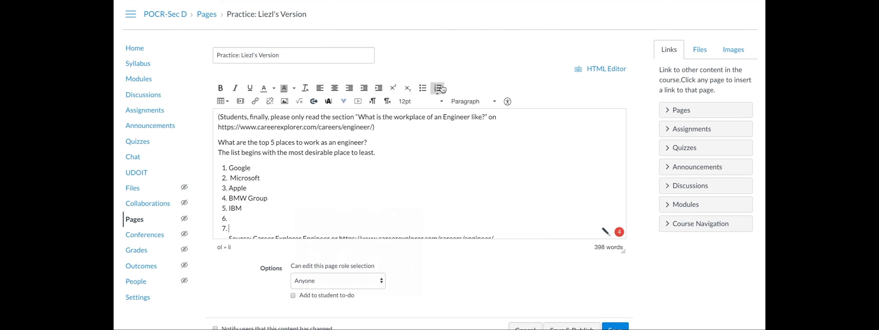
key("BackSpace")
key("BackSpace")
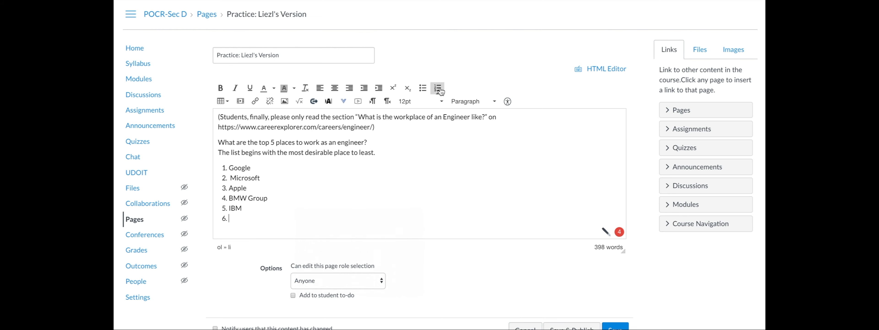
key("Return")
scroll(397, 169, "down", 1)
left_click(265, 206)
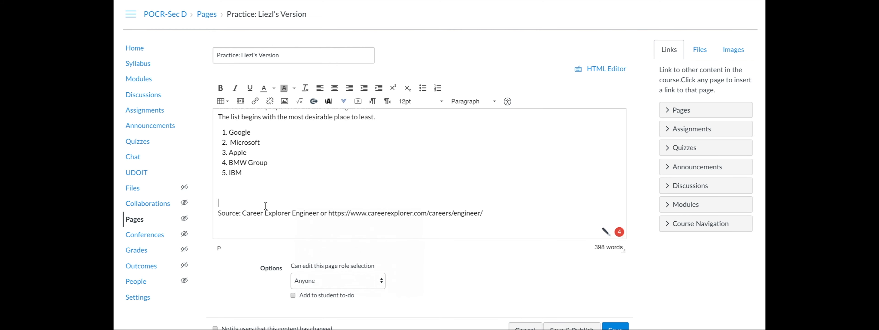
key("BackSpace")
key("BackSpace")
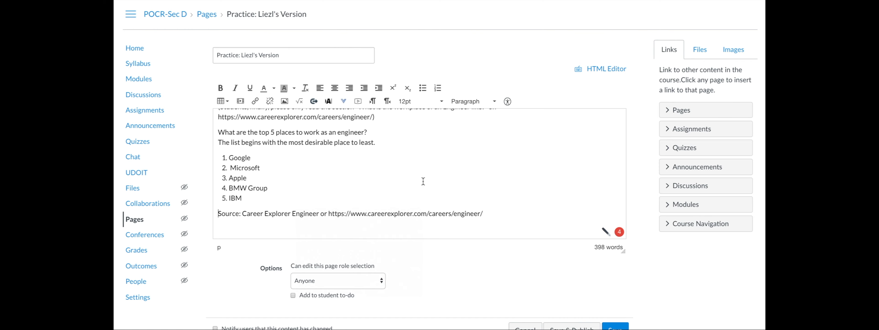
scroll(323, 180, "up", 3)
scroll(323, 181, "up", 4)
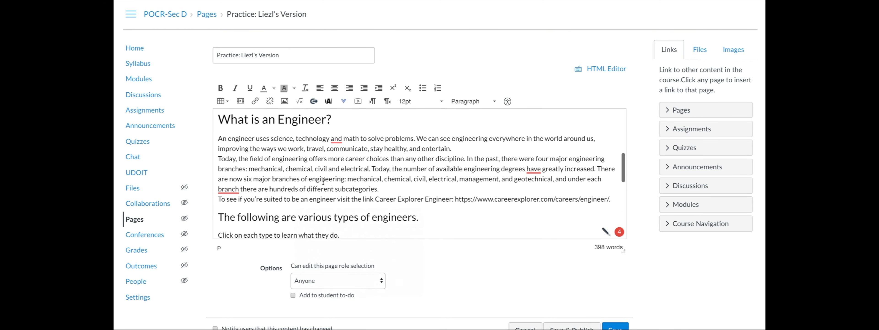
scroll(323, 181, "up", 3)
scroll(324, 181, "down", 3)
scroll(323, 181, "down", 5)
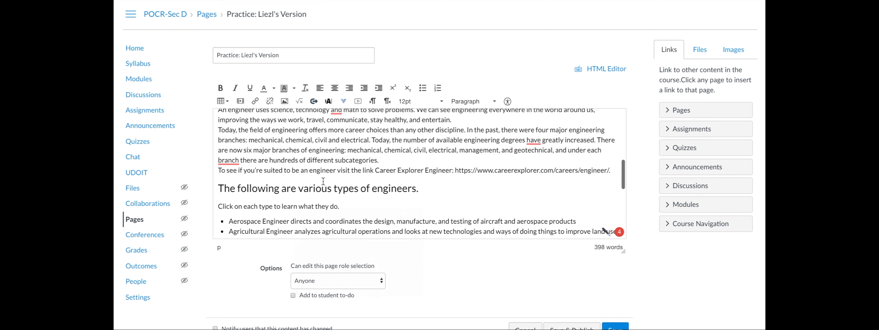
scroll(323, 180, "up", 3)
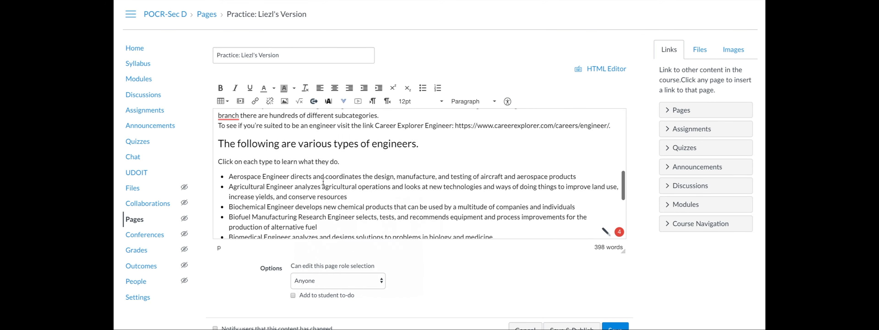
- Delete the parenthesised student instruction with the Career Explorer link below the bulleted list and insert empty lines in its place
scroll(324, 181, "down", 4)
left_click_drag(384, 187, 209, 183)
key("BackSpace")
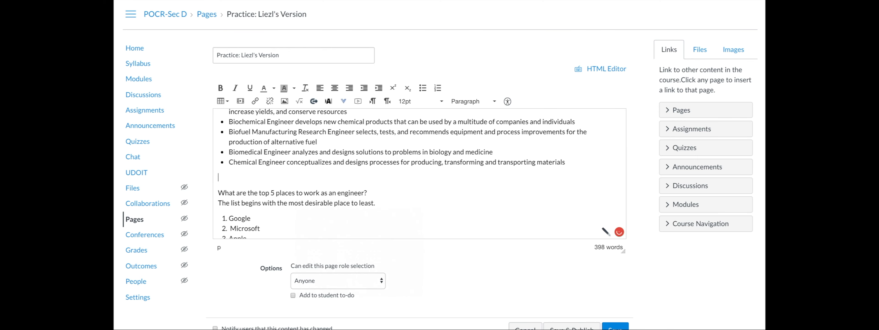
key("Return")
key("Return")
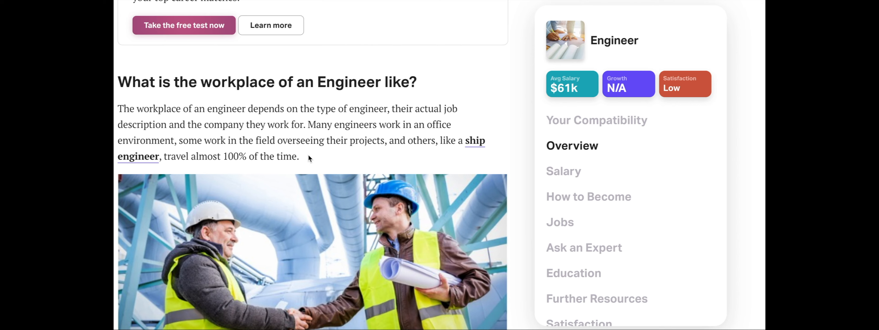
- Copy the "What is the workplace of an Engineer like?" title and paragraph from the Career Explorer page into the empty space below the bulleted list
left_click_drag(309, 158, 121, 81)
key("ctrl+c")
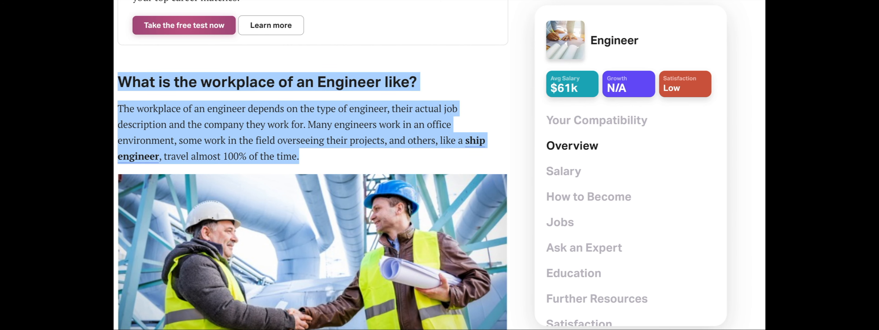
left_click(556, 1)
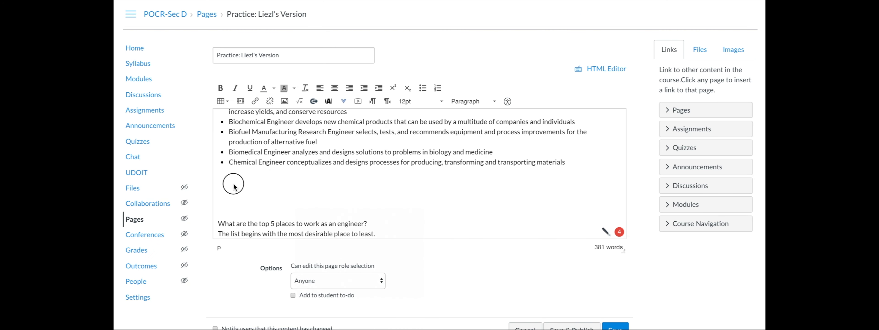
key("ctrl+v")
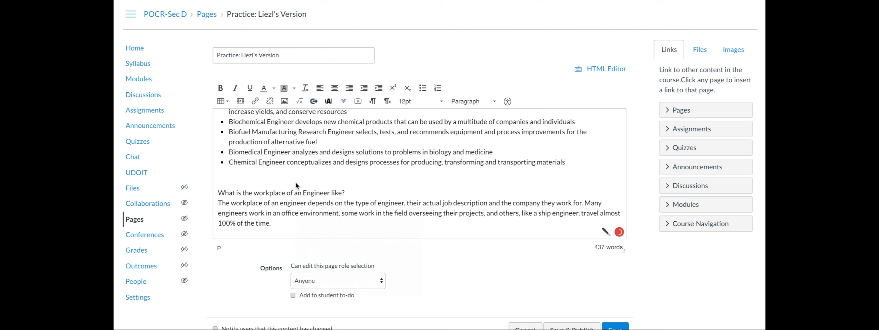
- Split the "What is the workplace of an Engineer like?" title from its paragraph and format it as Header 3
key("Return")
left_click(335, 192)
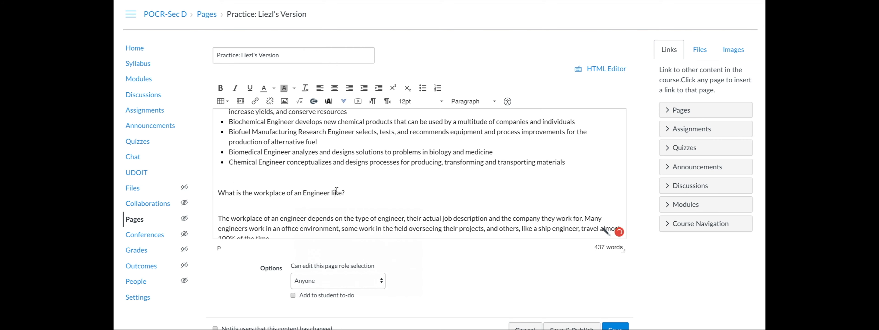
left_click(464, 101)
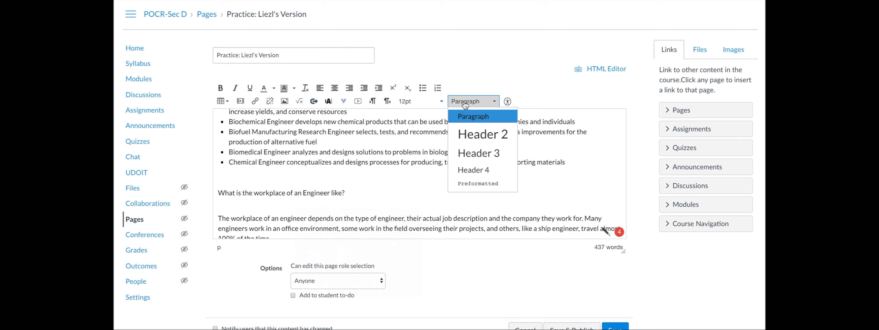
left_click(479, 153)
scroll(341, 211, "up", 10)
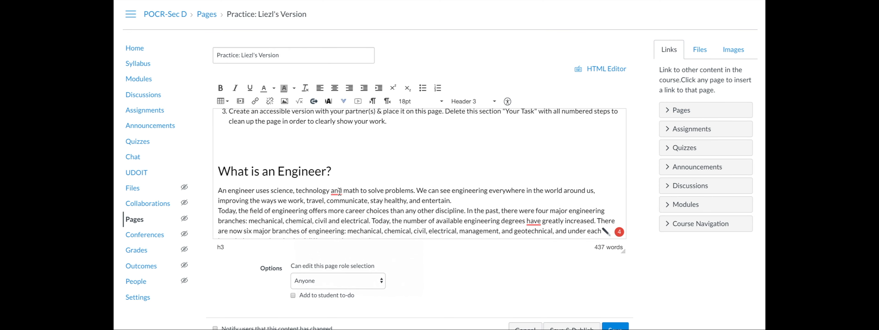
scroll(341, 212, "down", 3)
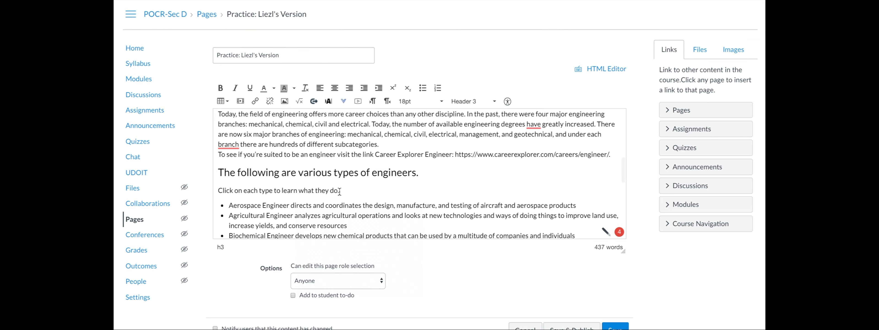
- Remove the empty line between the "What is the workplace of an Engineer like?" heading and its paragraph
left_click(348, 170)
scroll(348, 168, "down", 4)
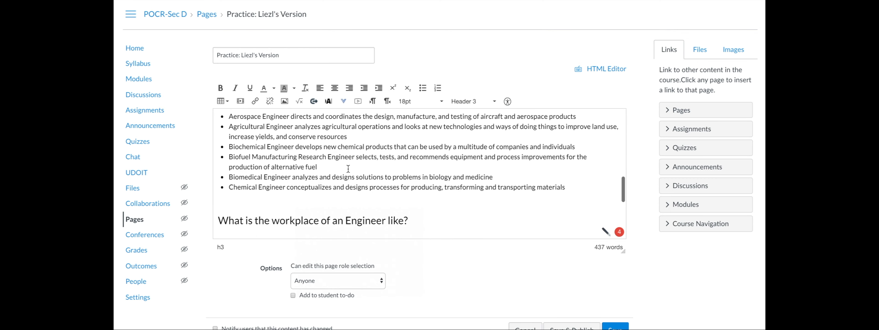
scroll(348, 168, "up", 5)
scroll(348, 169, "up", 2)
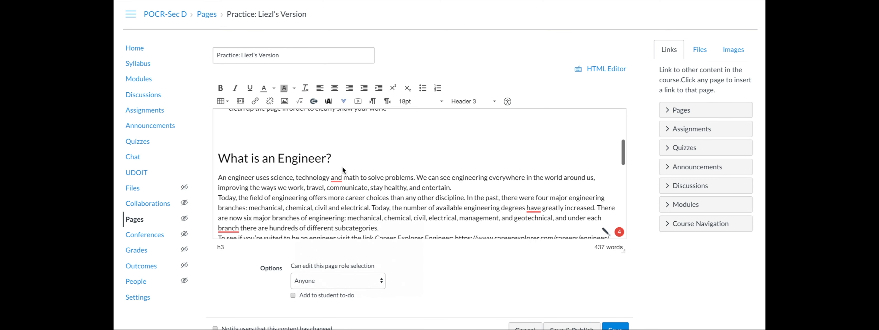
left_click(309, 156)
scroll(343, 190, "down", 4)
scroll(343, 189, "down", 2)
left_click(327, 191)
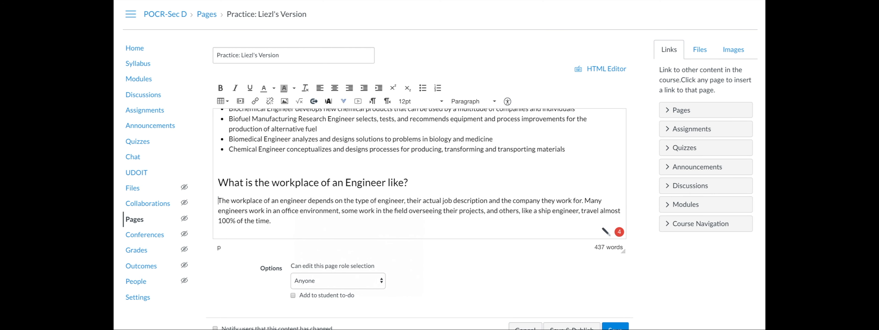
key("Delete")
- Add an empty line below the workplace paragraph and upload "An engineer and a project manager shake hands.jpg" from the Desktop into My files for it
scroll(399, 192, "down", 1)
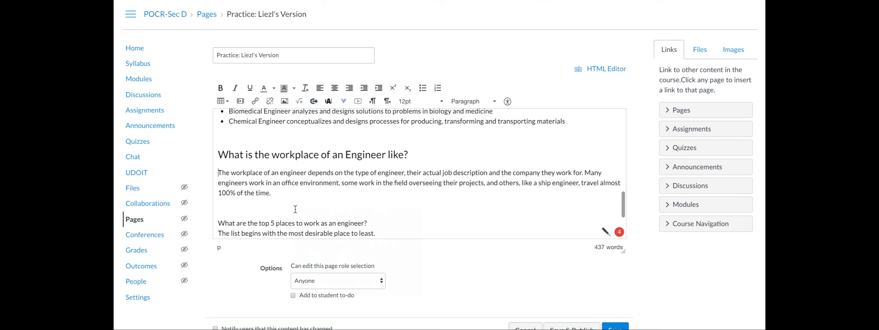
left_click(296, 191)
key("Return")
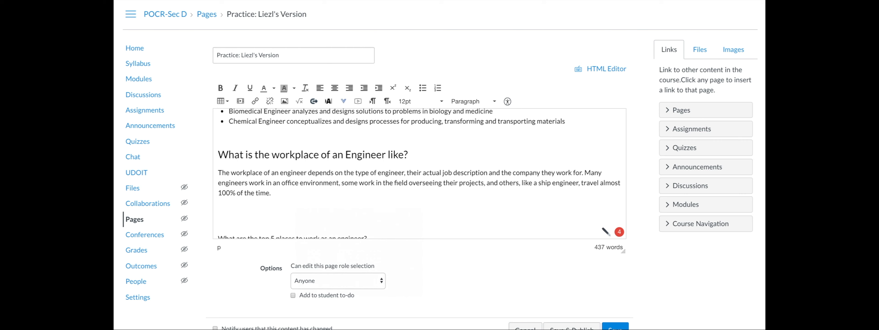
left_click(284, 101)
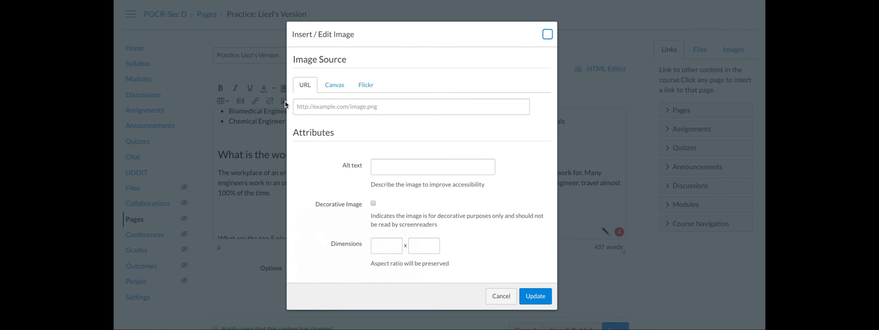
left_click(339, 84)
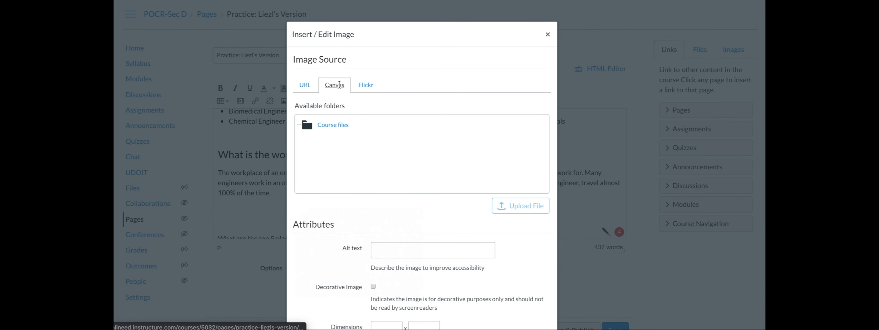
left_click(330, 143)
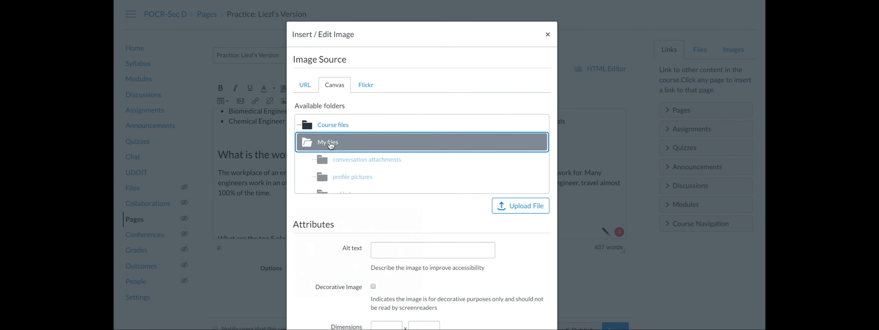
left_click(512, 206)
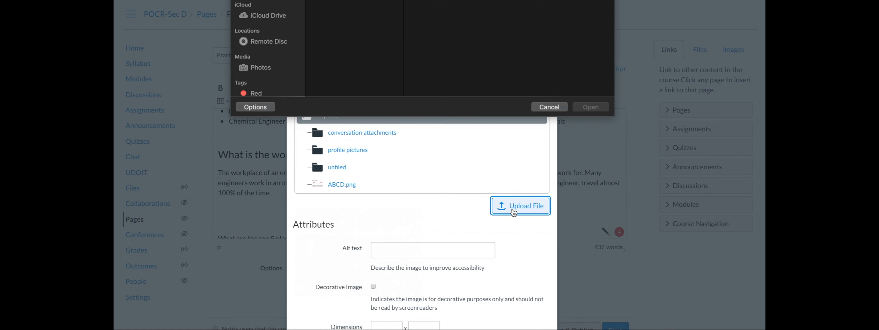
left_click(358, 34)
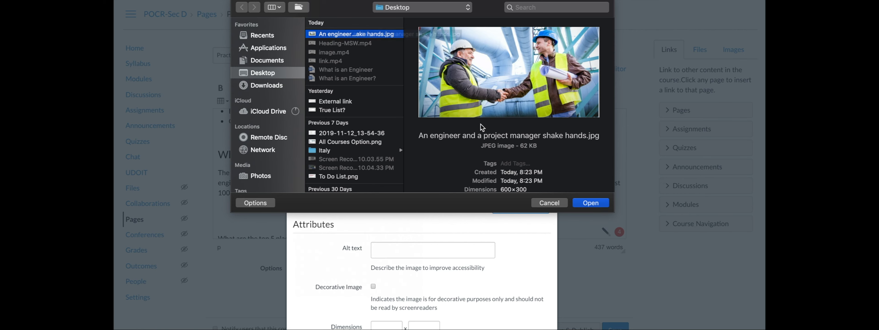
left_click(590, 203)
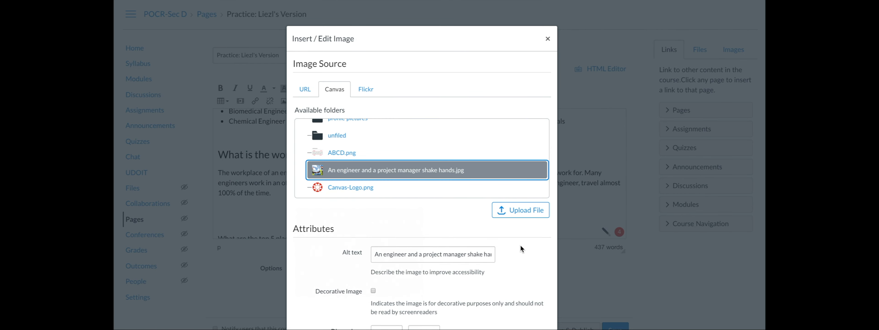
- Remove the "jpg" extension from the image's alt text so it ends in "shake hands." and insert the image on the page
scroll(520, 244, "down", 1)
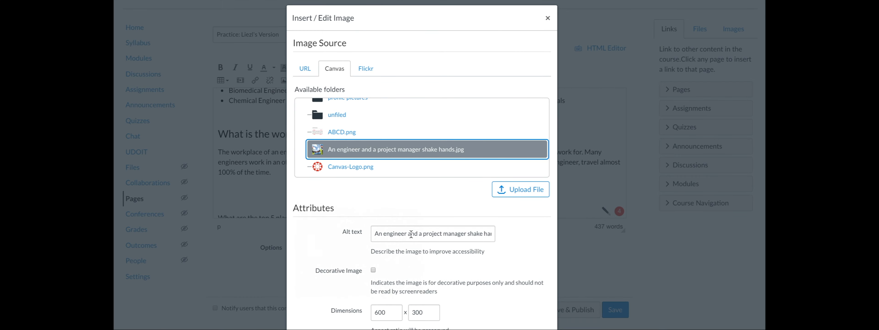
left_click(433, 233)
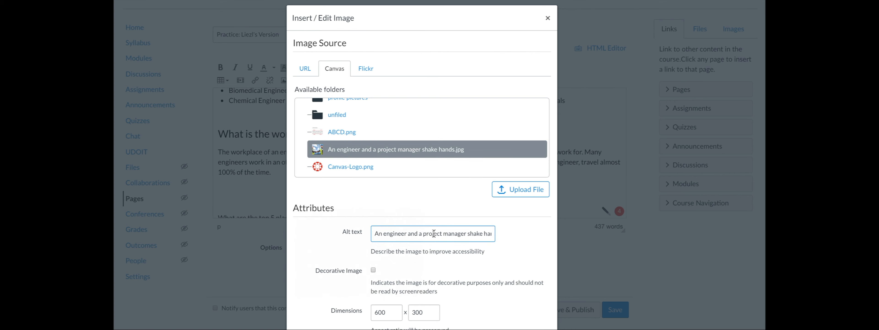
left_click_drag(433, 233, 493, 233)
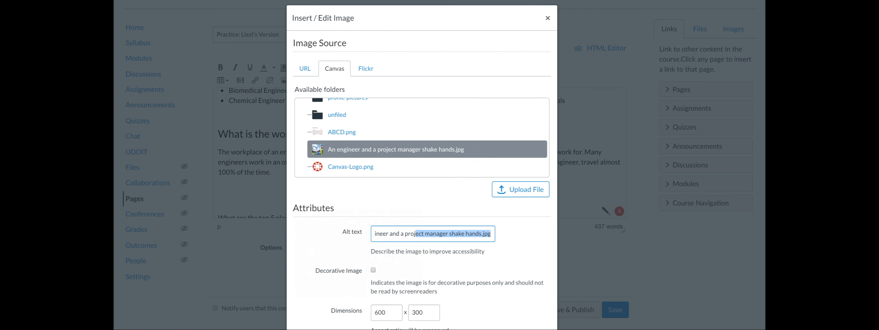
left_click(491, 233)
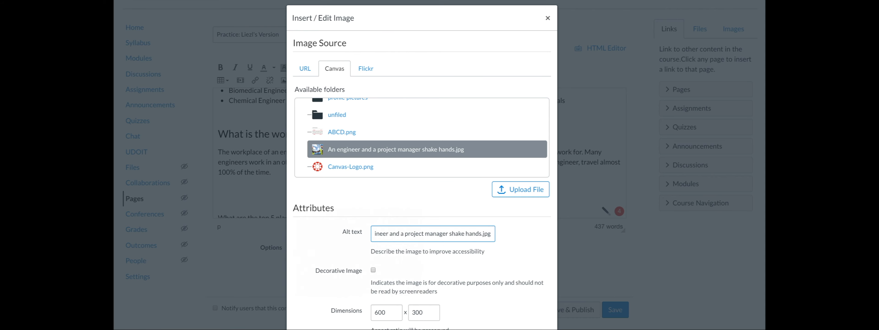
key("BackSpace")
key("BackSpace")
key("BackSpace")
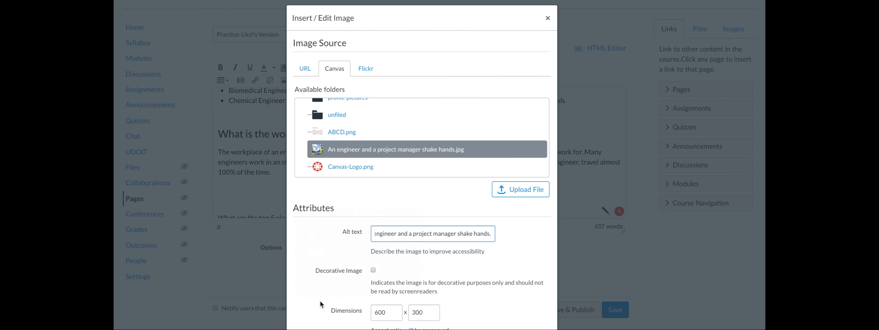
scroll(498, 269, "down", 2)
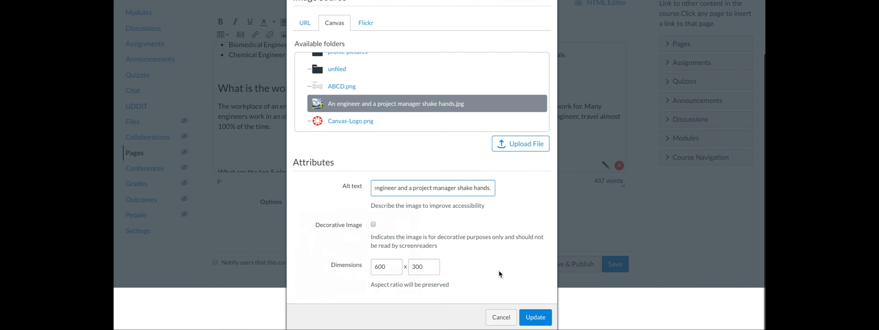
left_click(533, 319)
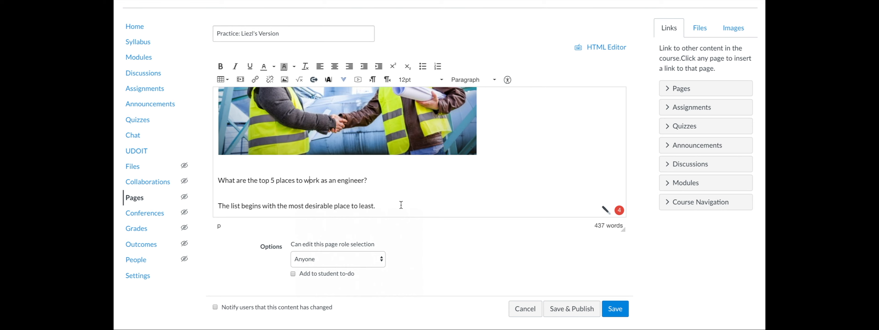
- Format "What are the top 5 places to work as an engineer?" as Header 3 and remove the empty line below it
left_click(478, 80)
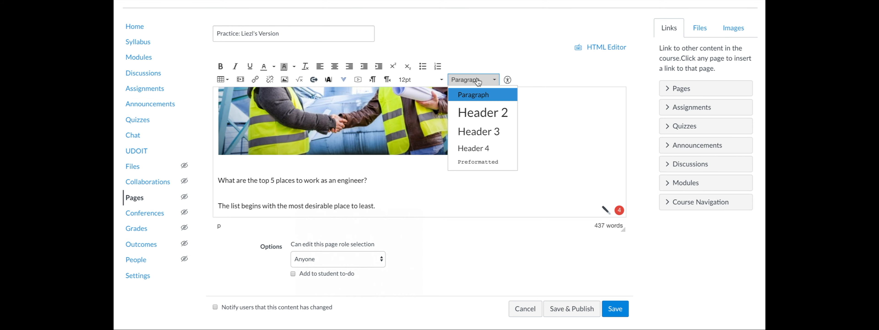
left_click(484, 136)
left_click(253, 197)
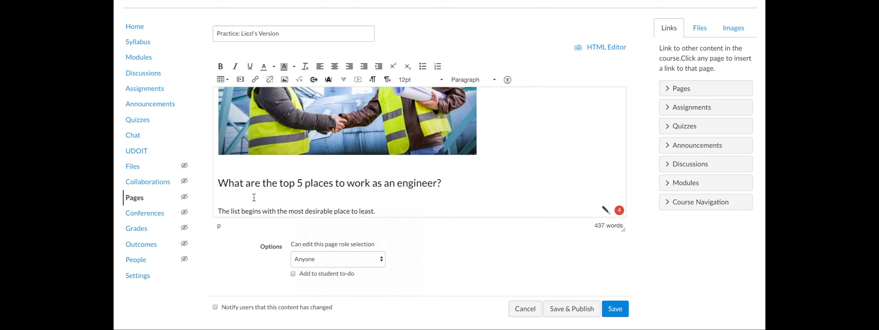
key("BackSpace")
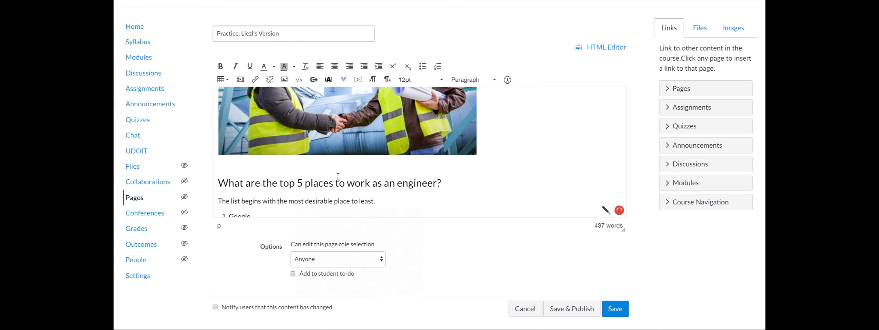
- Delete the "Your Task" section with its heading, numbered steps and the empty lines above "What is an Engineer?"
scroll(337, 177, "down", 3)
left_click(230, 187)
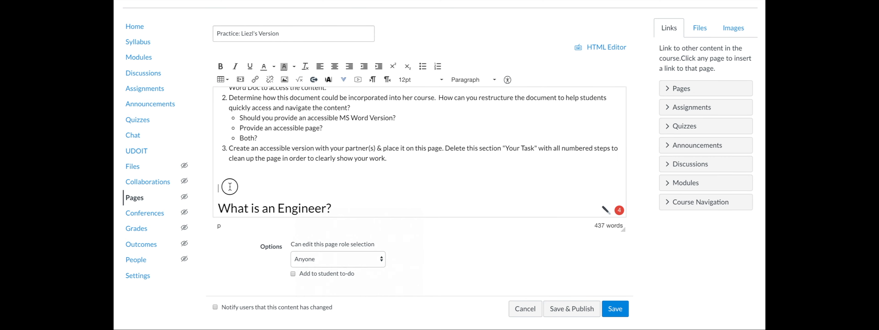
left_click_drag(229, 186, 214, 142)
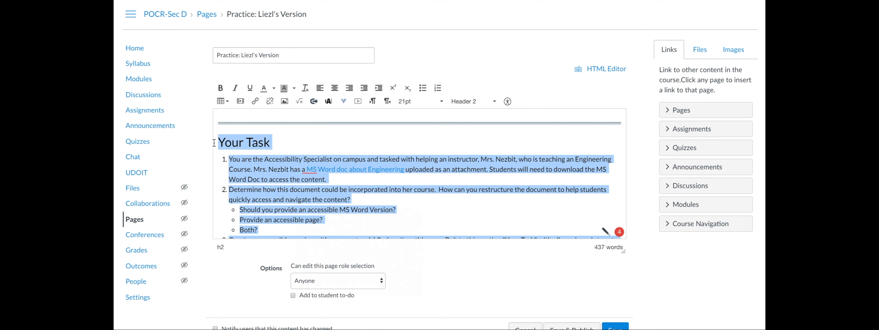
key("BackSpace")
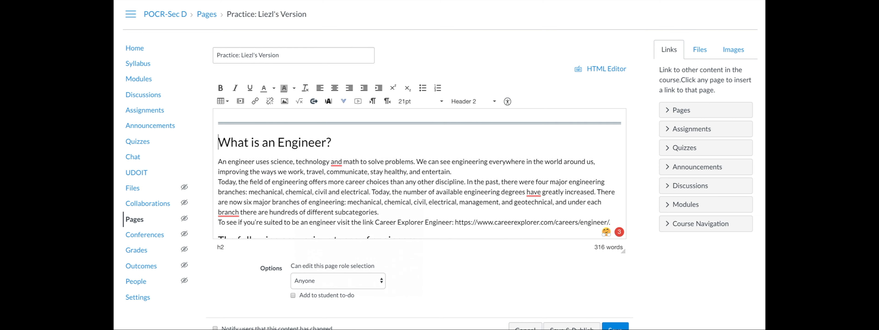
- Remove the empty lines below the bulleted list of engineer types and below the handshake image
scroll(375, 159, "down", 3)
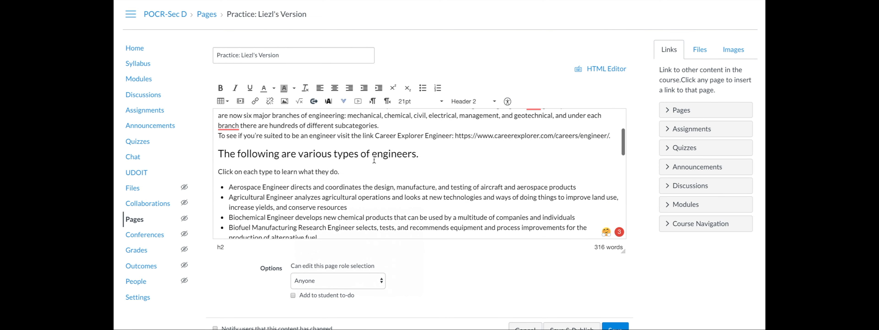
scroll(374, 159, "down", 3)
left_click(336, 153)
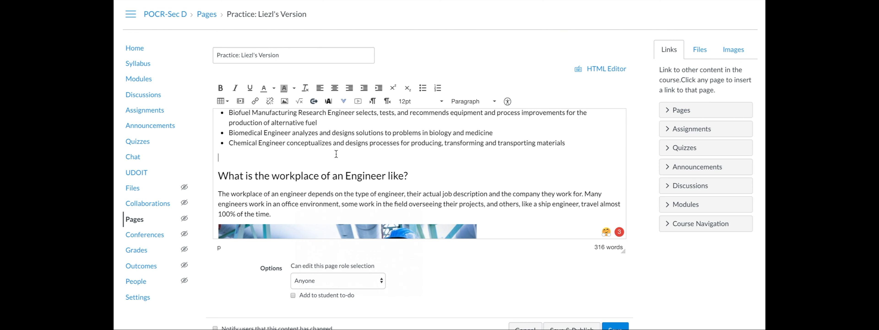
scroll(336, 154, "down", 1)
scroll(375, 157, "down", 5)
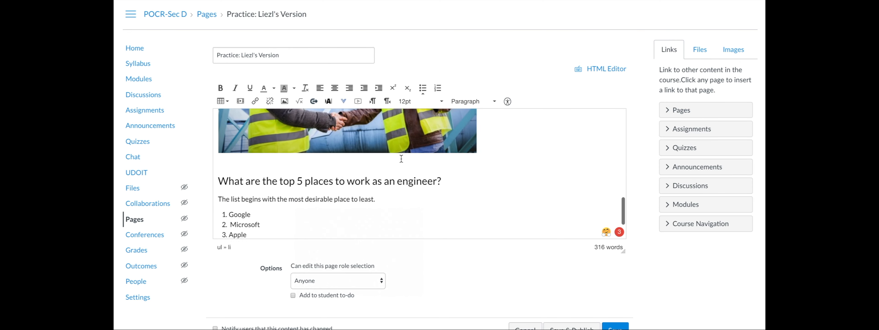
left_click(235, 162)
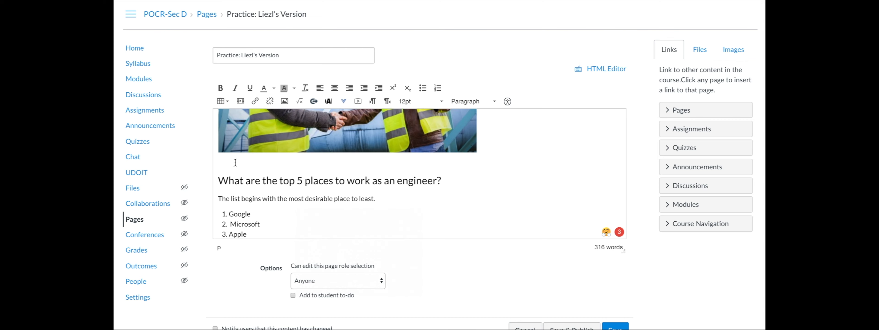
scroll(239, 162, "down", 1)
scroll(402, 191, "down", 3)
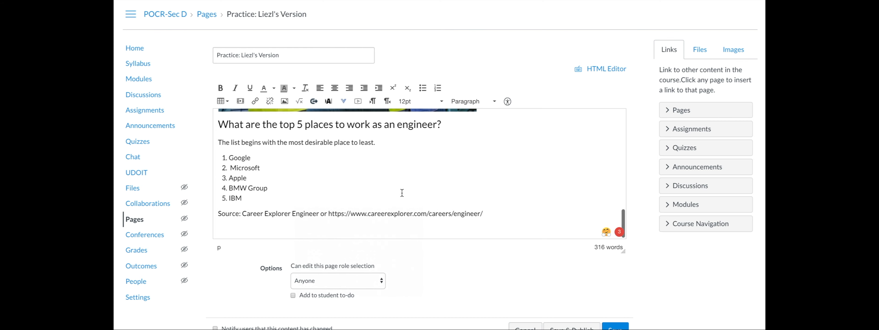
- Copy the careerexplorer.com URL at the end of the "To see if you're suited to be an engineer" sentence and delete it from the text
scroll(401, 193, "up", 5)
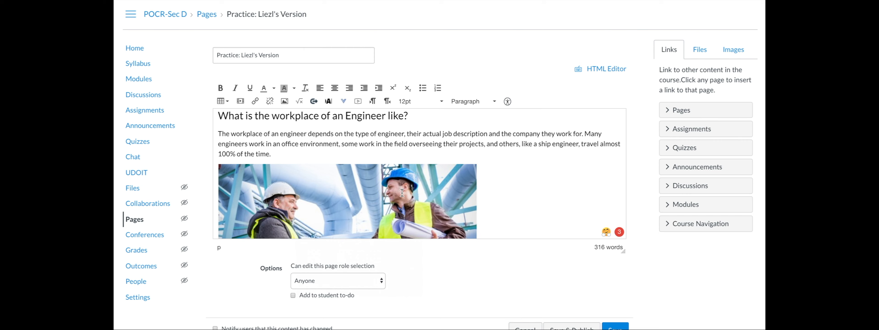
scroll(432, 191, "down", 5)
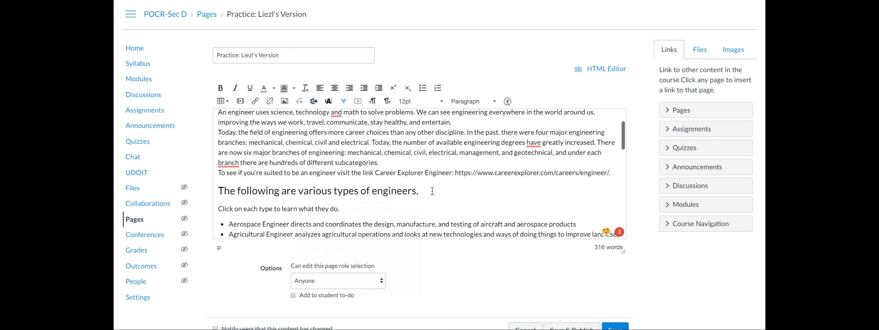
scroll(432, 191, "up", 3)
scroll(432, 191, "down", 2)
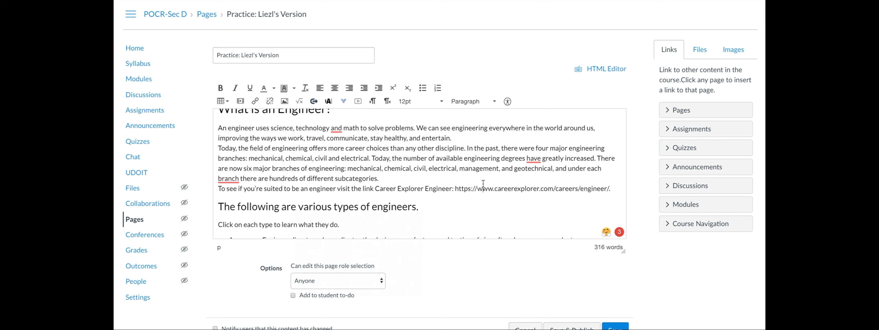
left_click_drag(611, 188, 453, 188)
key("ctrl+c")
left_click(605, 188)
left_click(611, 188)
key("BackSpace")
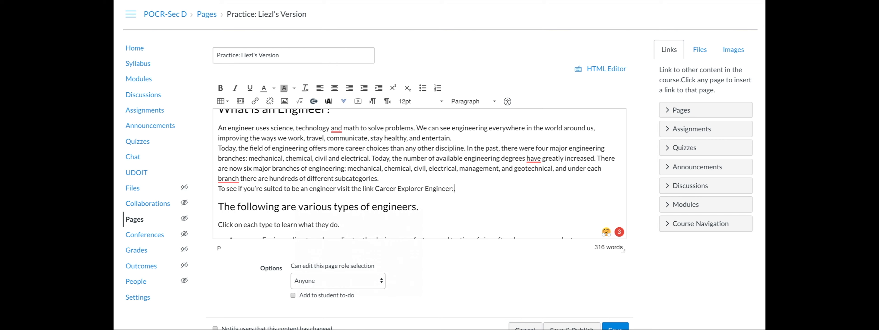
key("shift+Left")
key("shift+Left")
key("shift+Left")
key("shift+Left")
key("shift+Left")
key("shift+Left")
key("shift+Left")
key("shift+Left")
key("shift+Left")
key("shift+Left")
key("shift+Left")
key("shift+Left")
key("shift+Left")
key("shift+Left")
key("shift+Left")
key("shift+Left")
key("shift+Left")
key("shift+Left")
key("shift+Left")
key("shift+Left")
key("shift+Left")
key("shift+Left")
key("shift+Left")
key("shift+Left")
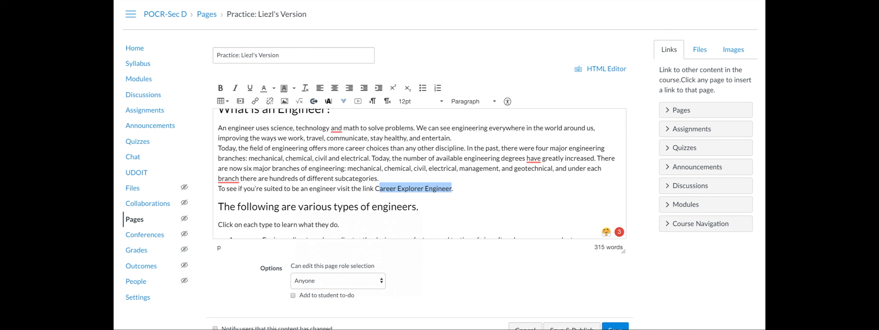
key("ctrl+k")
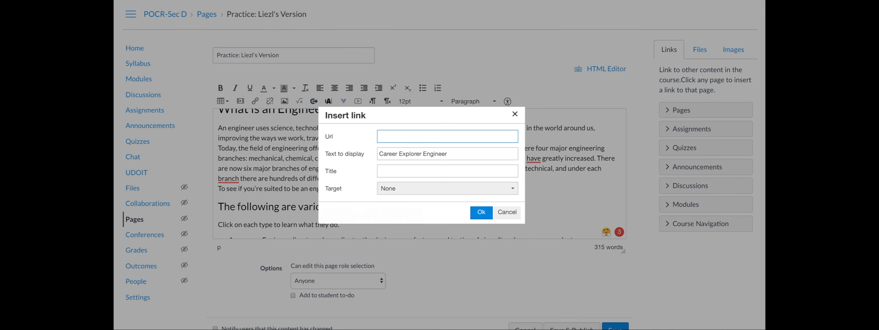
key("ctrl+v")
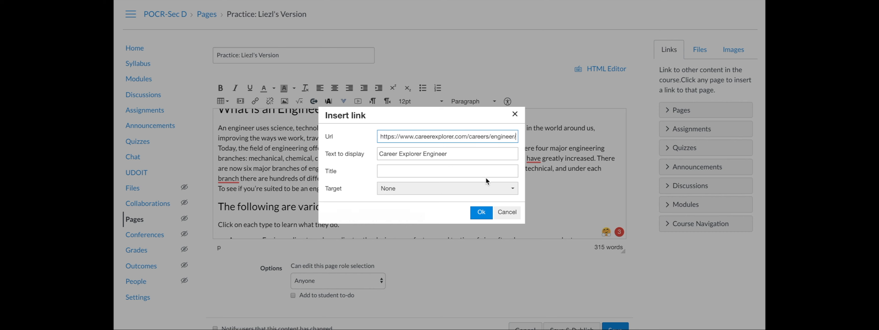
triple_click(418, 152)
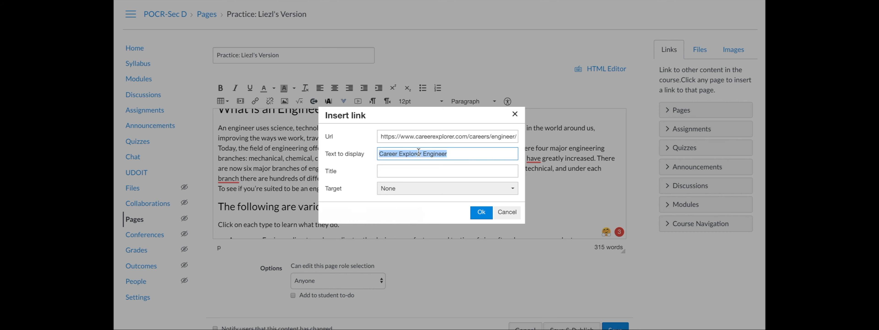
left_click(481, 212)
left_click(403, 207)
- Add the heading "Resources" above the source line at the end of the page and format it as Header 2
scroll(403, 207, "down", 10)
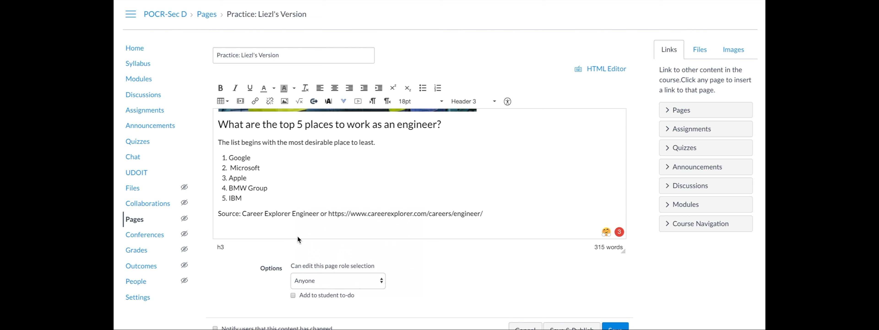
left_click(275, 203)
key("Return")
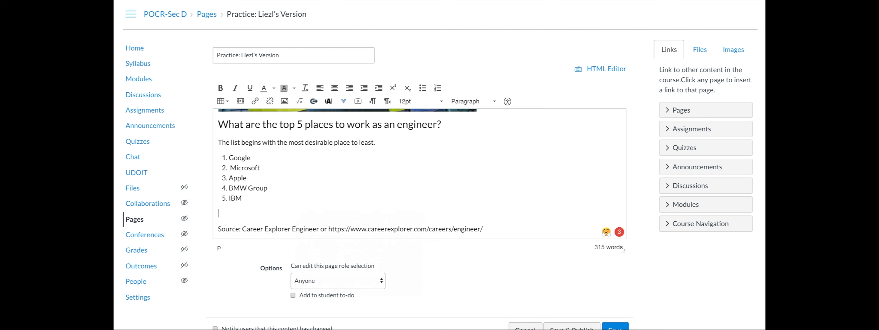
type("Resources")
left_click(459, 103)
left_click(471, 133)
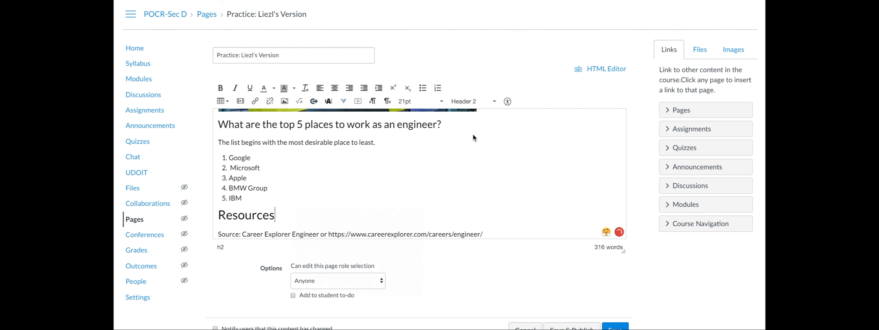
scroll(396, 198, "down", 1)
triple_click(396, 212)
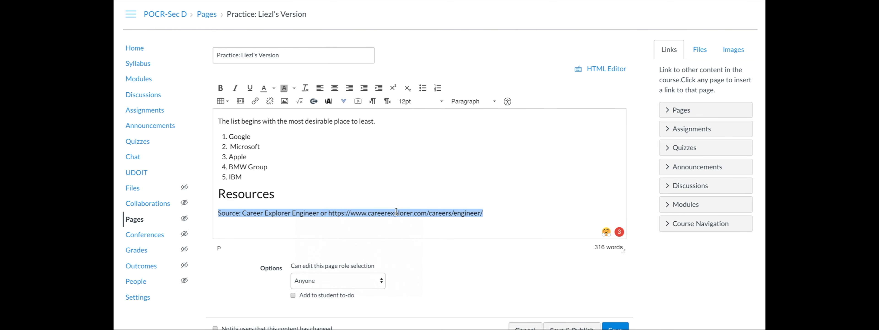
type("What does an engineer do? (2018, April 2). Retrieved November 19, 2019, from https://www.careerexplorer.com/careers/engineer/.")
key("BackSpace")
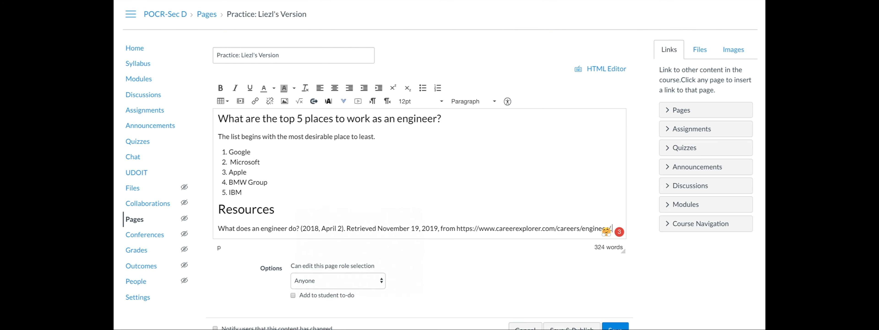
- Check the edited text from "What is an Engineer?" through the list of engineer types and save the page
scroll(554, 202, "down", 1)
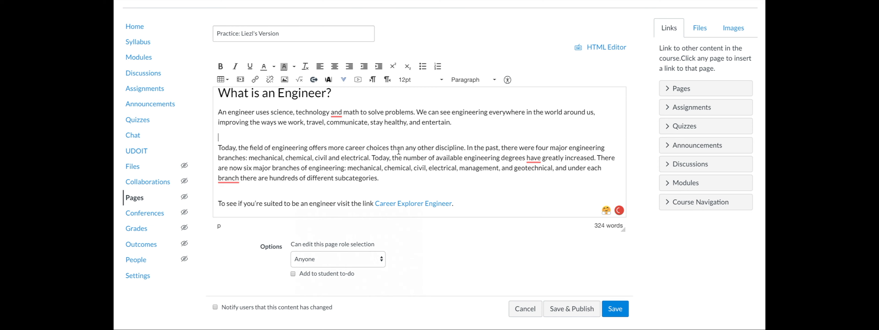
scroll(407, 159, "up", 1)
scroll(407, 159, "down", 2)
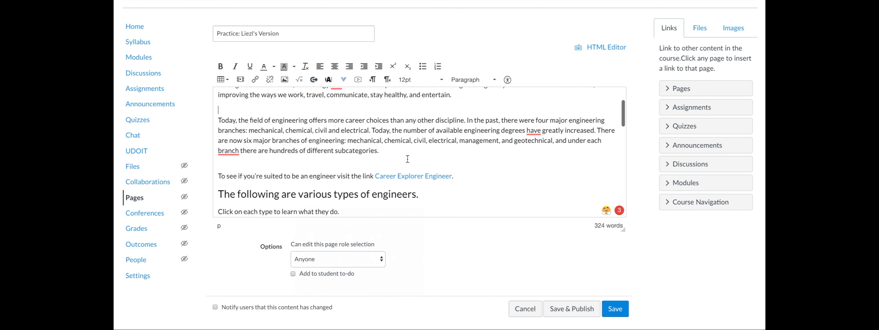
scroll(407, 158, "down", 2)
scroll(407, 159, "down", 2)
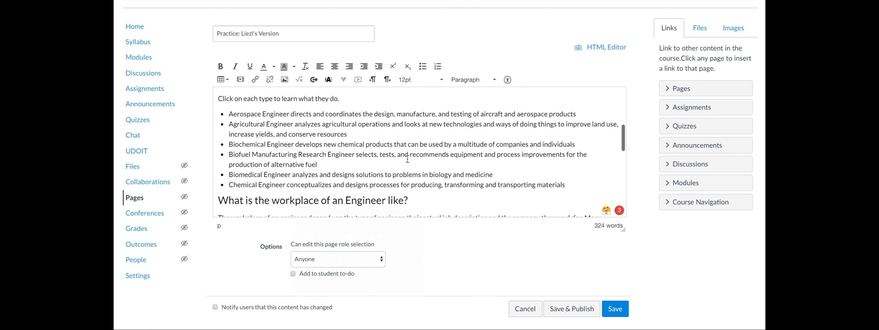
left_click(614, 311)
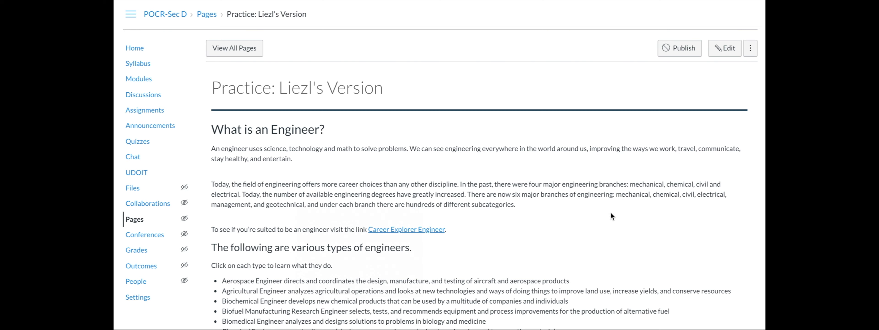
- Review the saved page's headings, lists, image and Career Explorer Engineer link
scroll(611, 215, "down", 2)
scroll(610, 213, "down", 7)
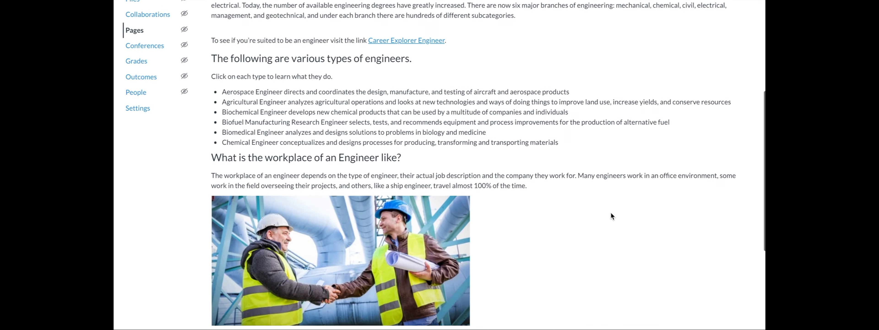
scroll(611, 215, "down", 3)
scroll(611, 215, "up", 4)
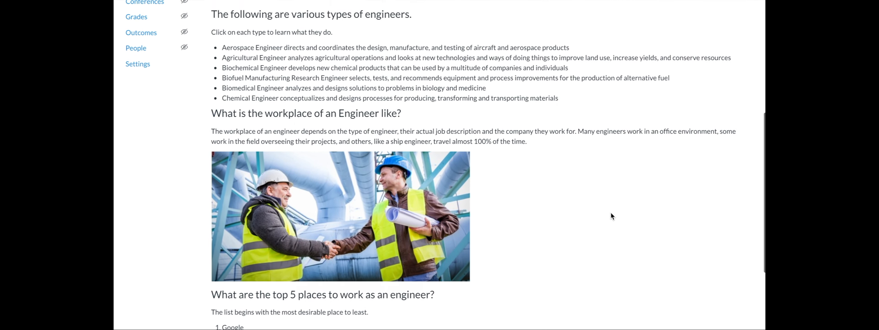
scroll(611, 215, "up", 2)
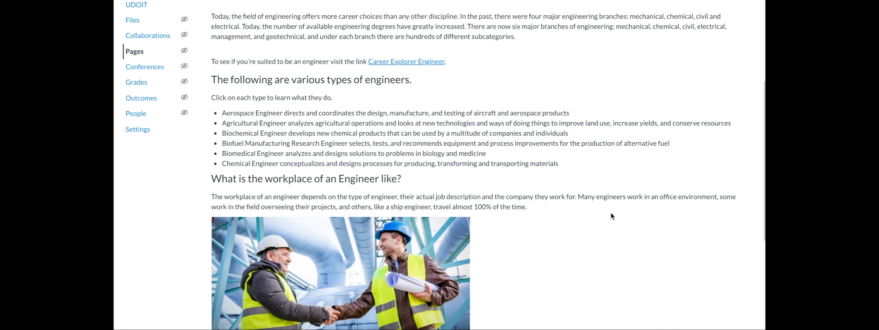
scroll(611, 213, "up", 1)
scroll(611, 213, "up", 1)
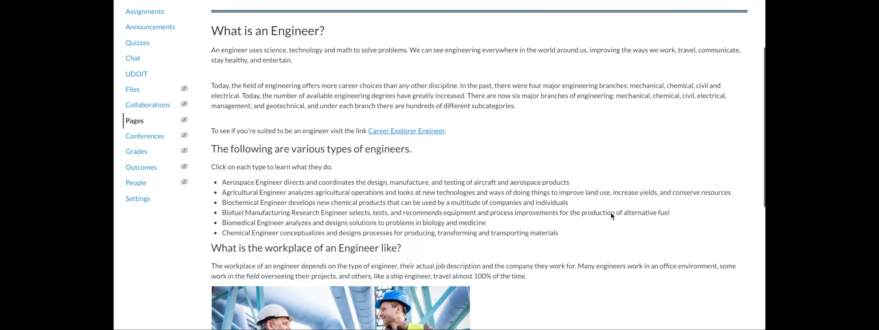